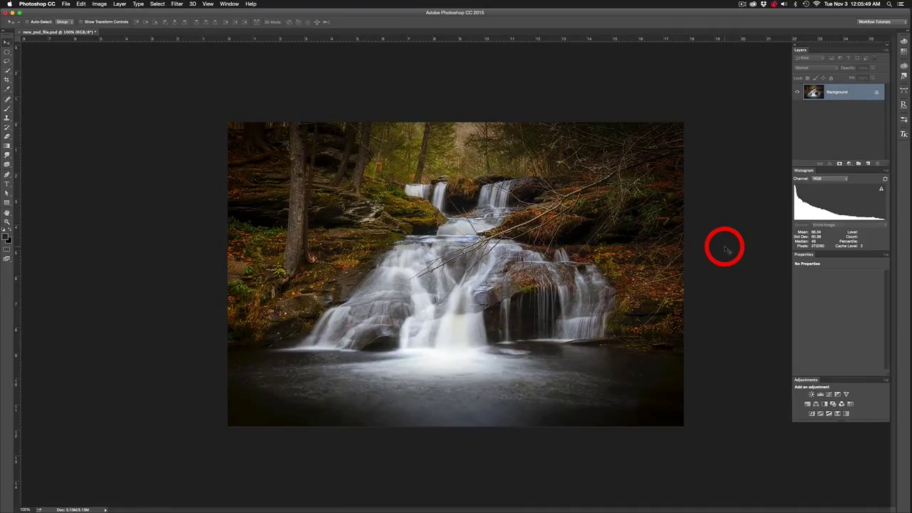
- Show the Timeline, create a video timeline from the waterfall photo, and add a new video group
click(229, 4)
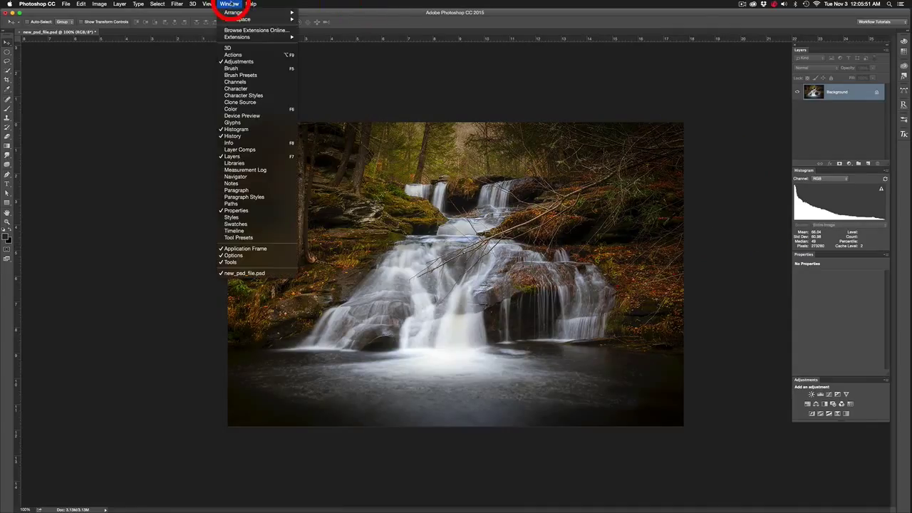
click(258, 231)
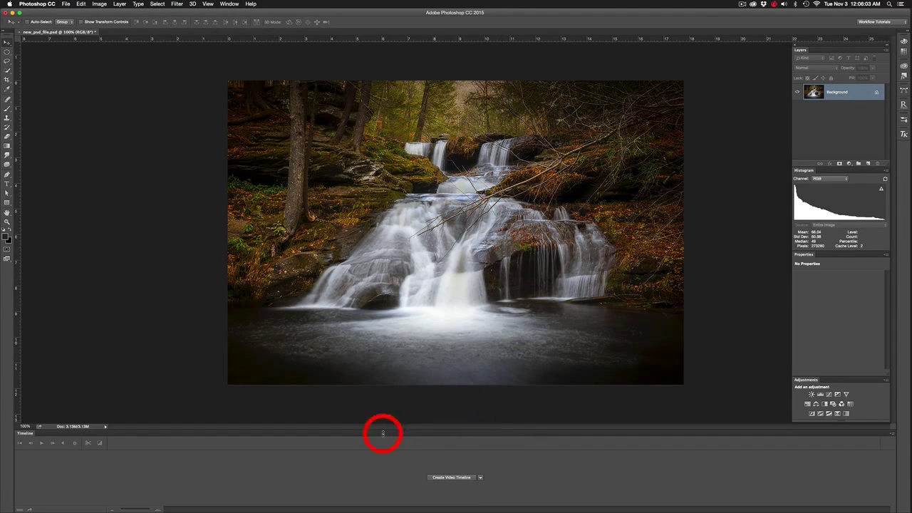
click(458, 477)
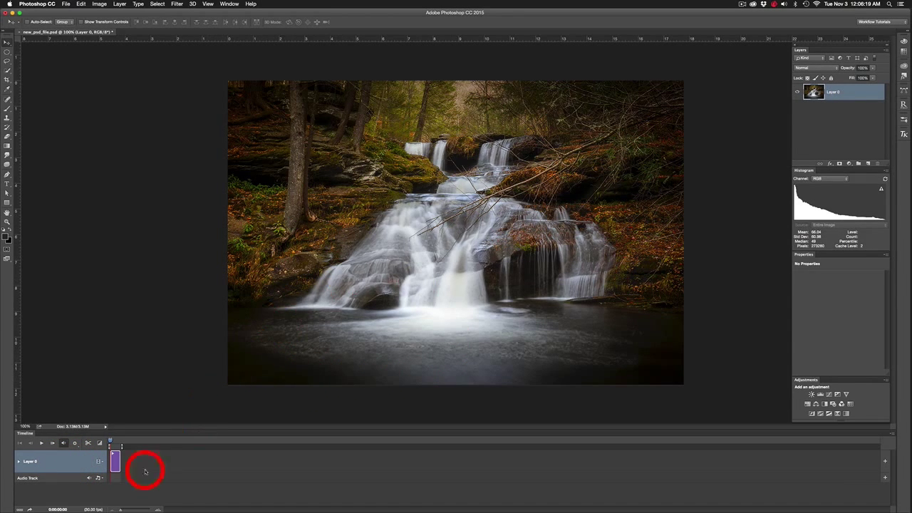
click(102, 463)
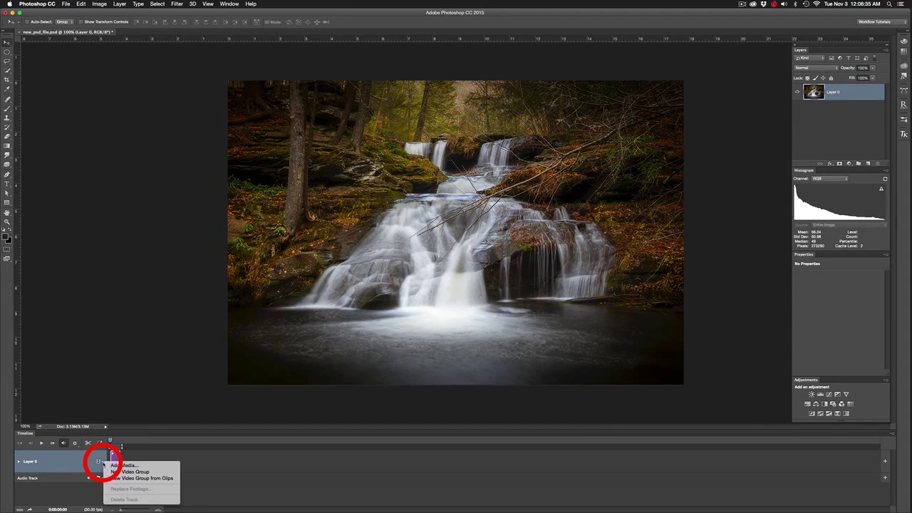
click(131, 473)
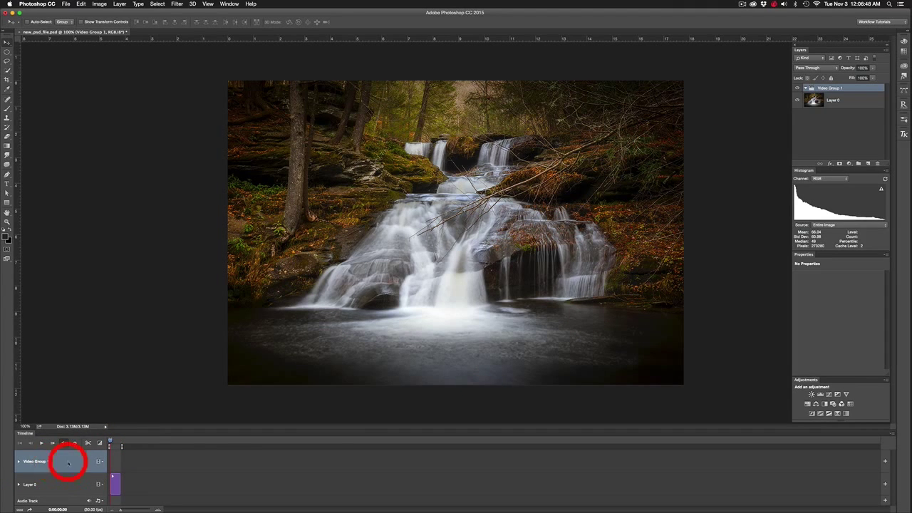
- Rename the new video group as Video and Layer 0 as Still
double_click(832, 89)
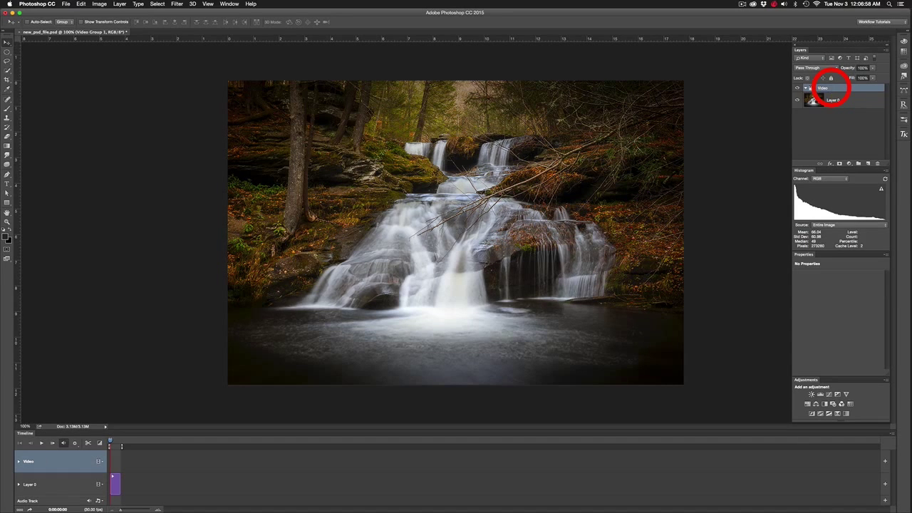
key(Return)
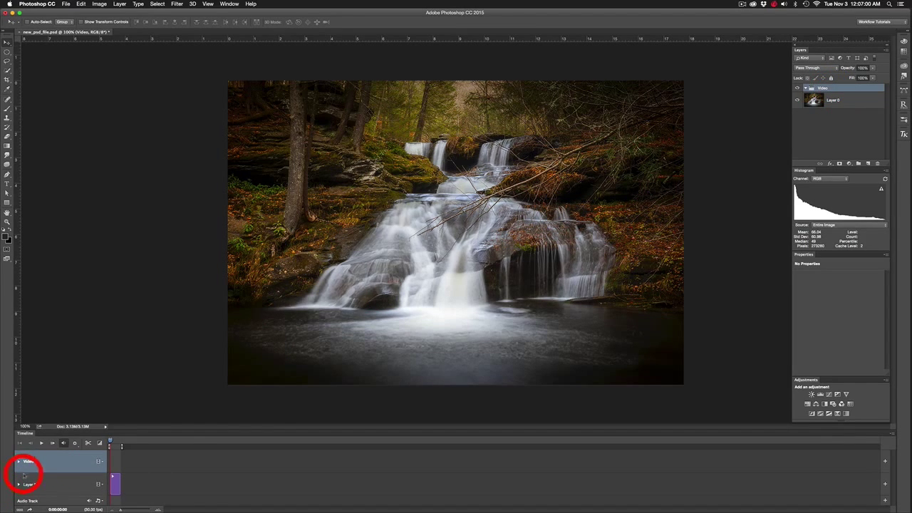
double_click(835, 101)
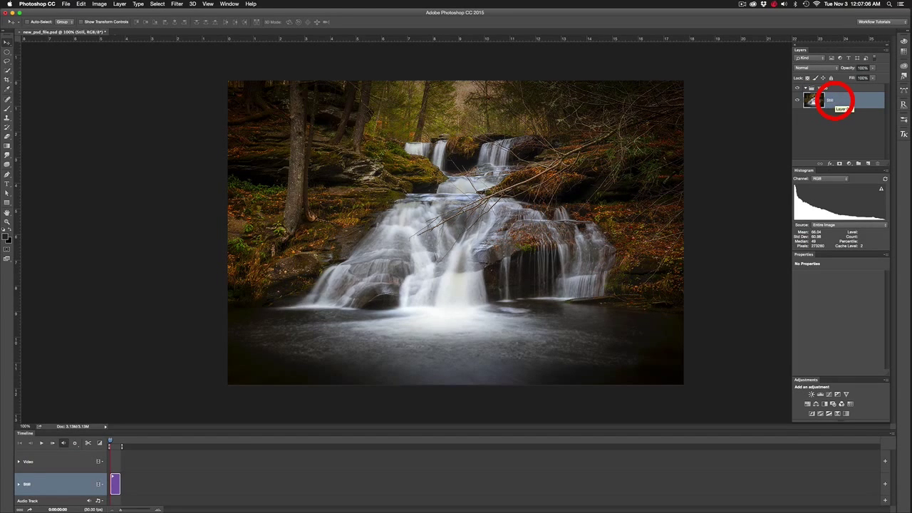
- Add the _DSC0999.MOV clip from the from_camera folder inside 103115_trout_creek_mov to the Video track
click(52, 466)
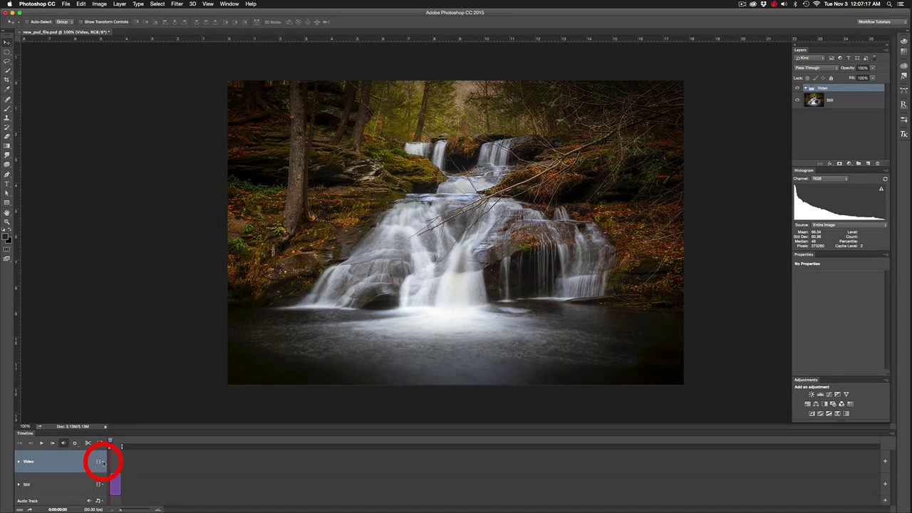
click(102, 463)
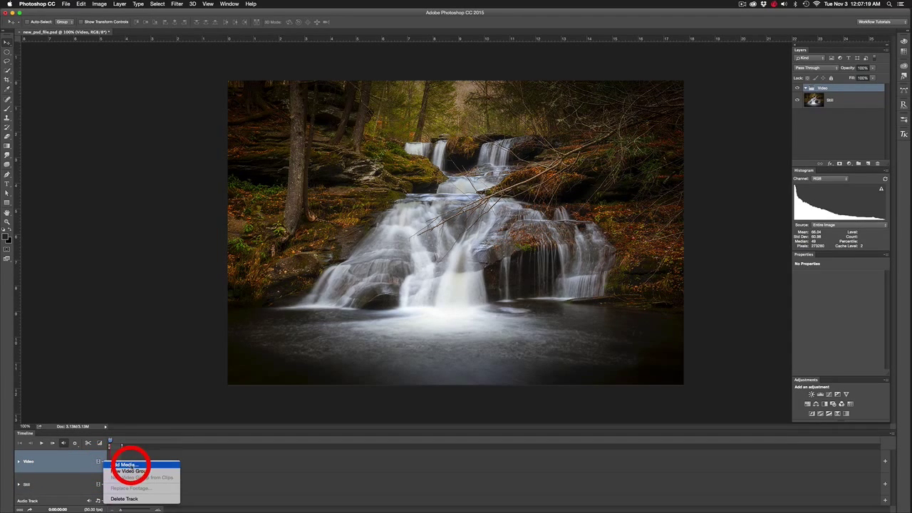
click(129, 465)
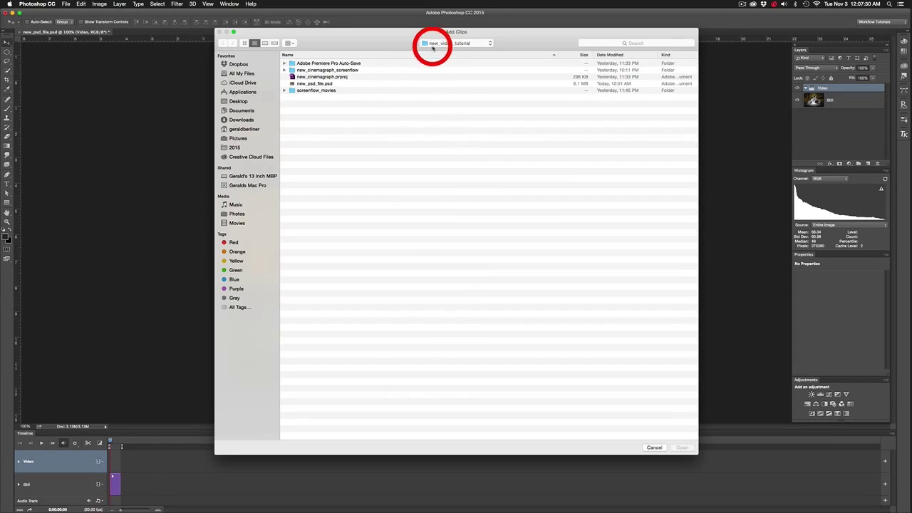
click(449, 43)
click(449, 51)
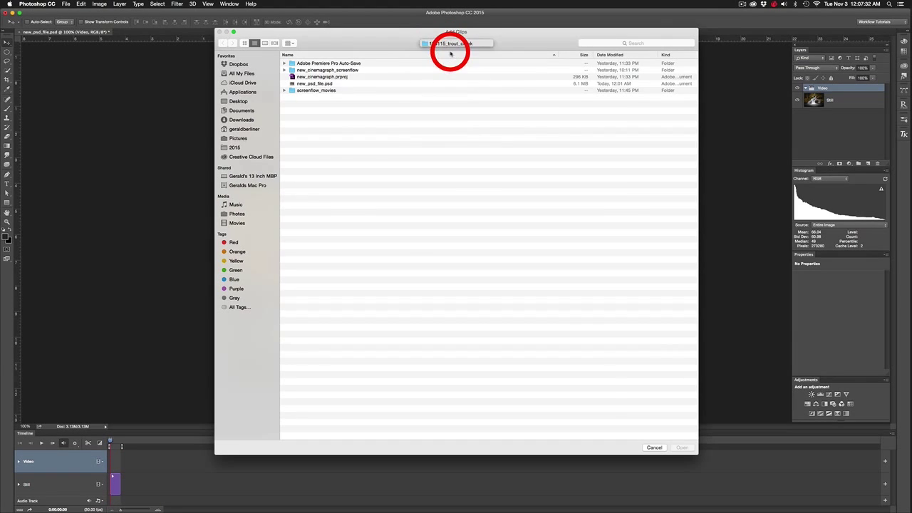
double_click(329, 71)
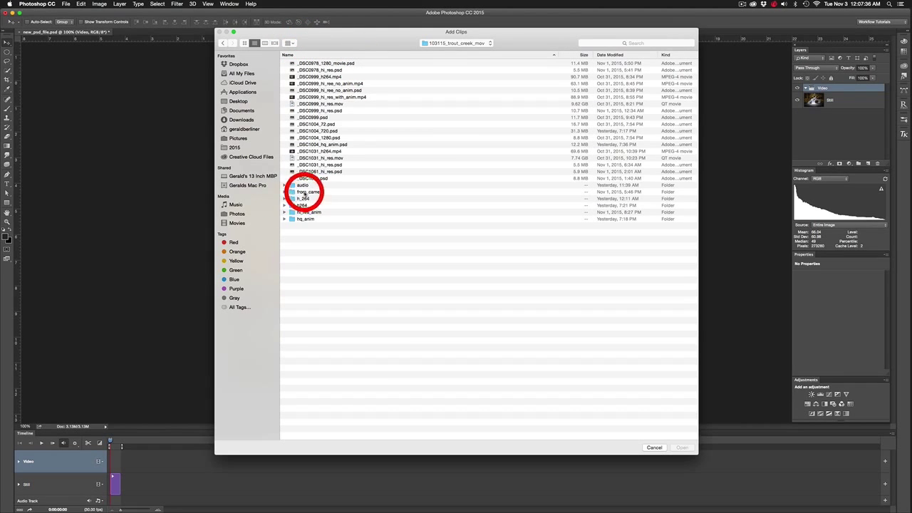
double_click(317, 193)
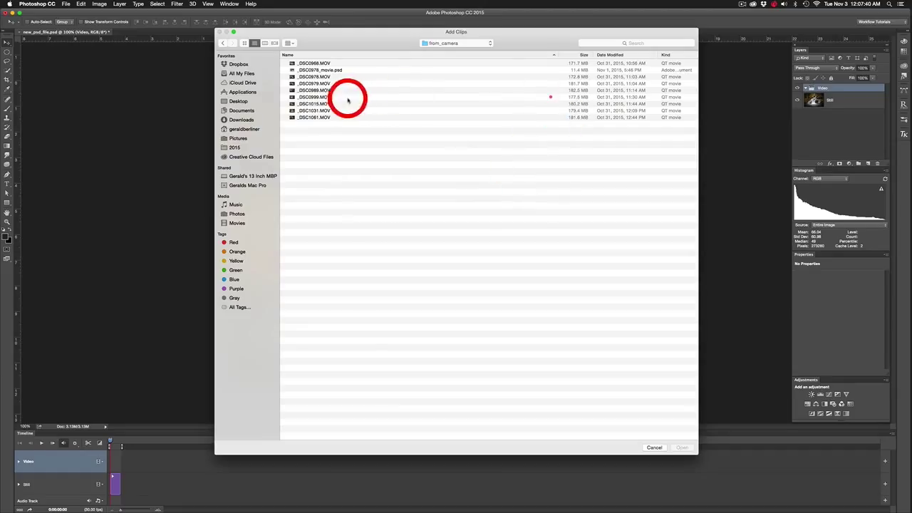
click(317, 97)
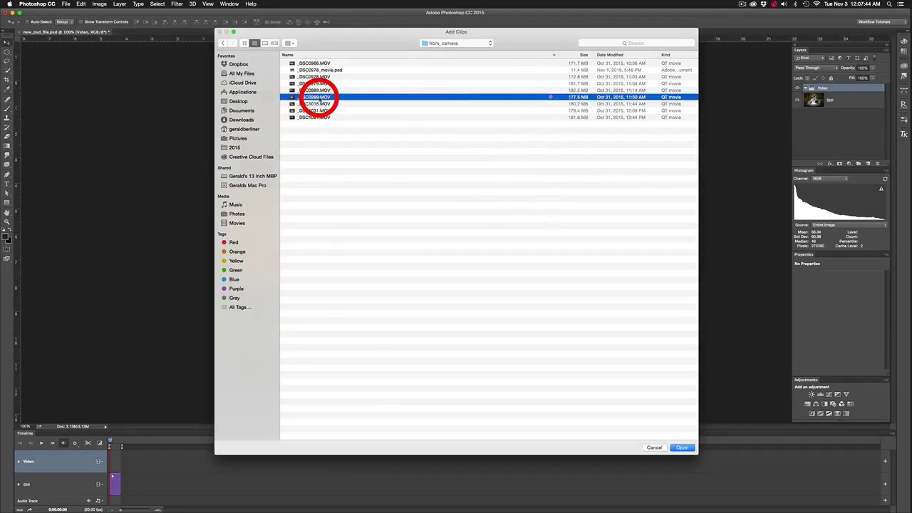
double_click(317, 97)
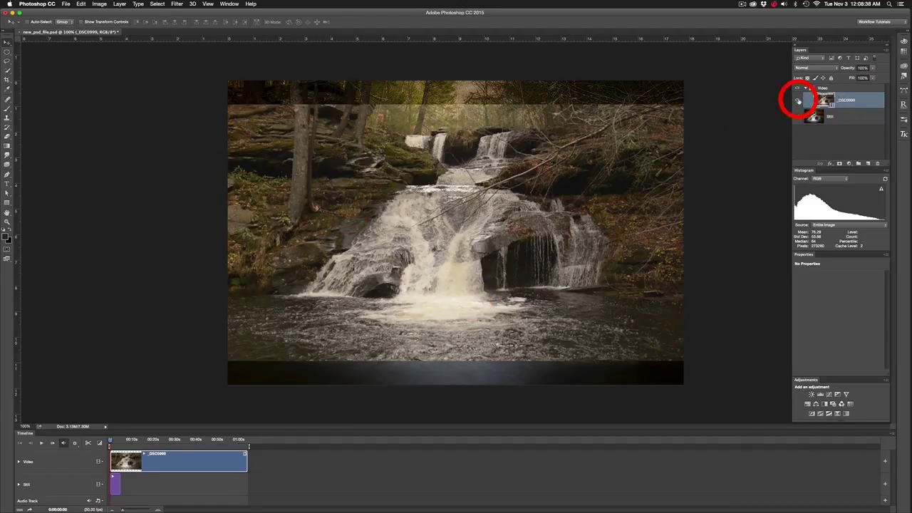
- Toggle the visibility of the _DSC0999 layer to compare the video frame with the still photo beneath it
click(798, 100)
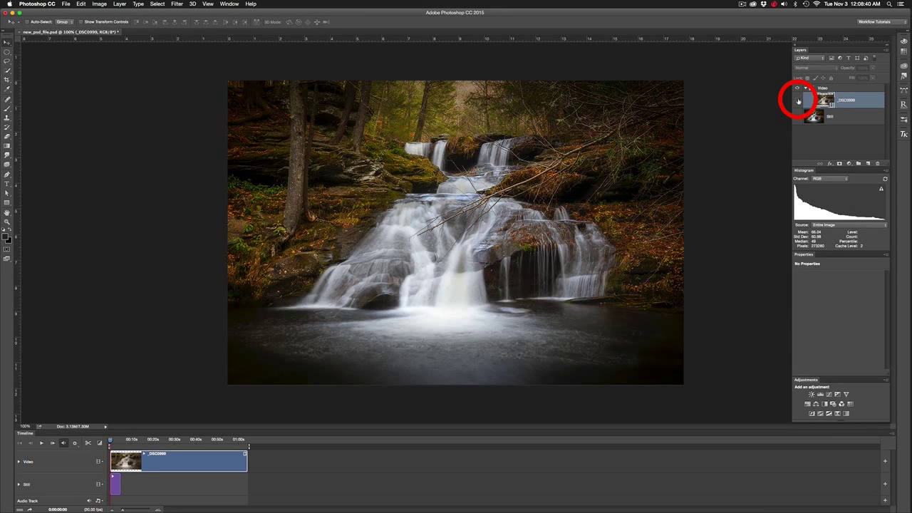
click(798, 100)
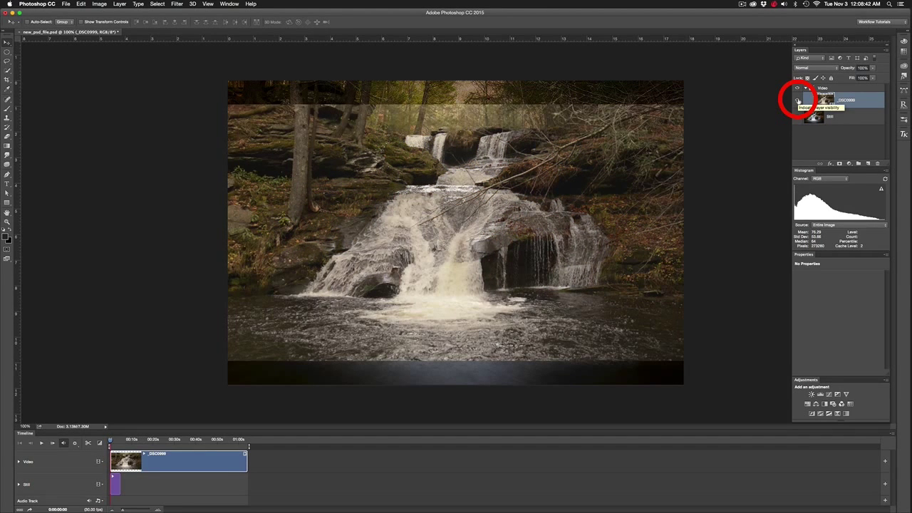
click(798, 101)
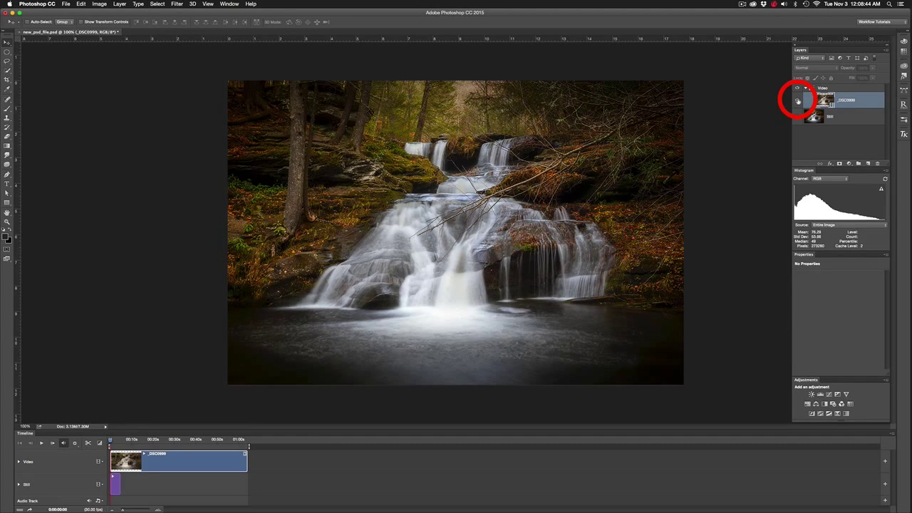
click(798, 100)
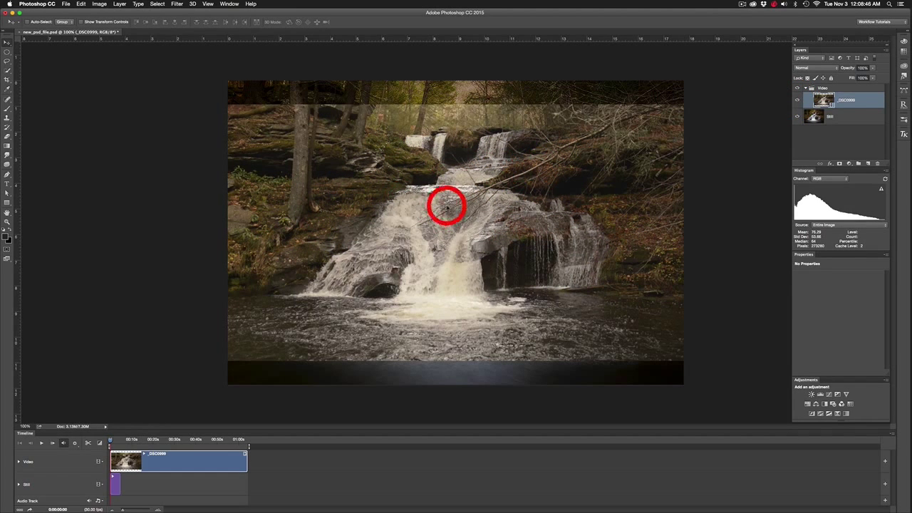
click(799, 101)
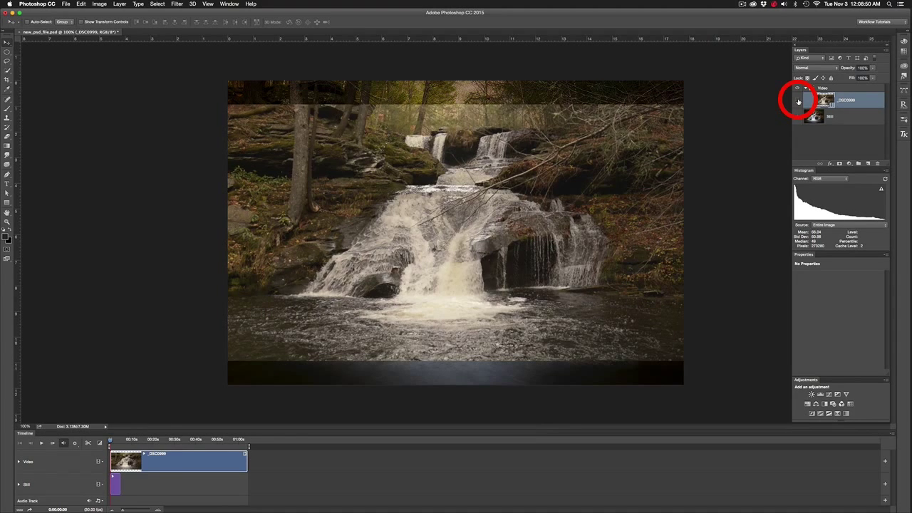
click(798, 100)
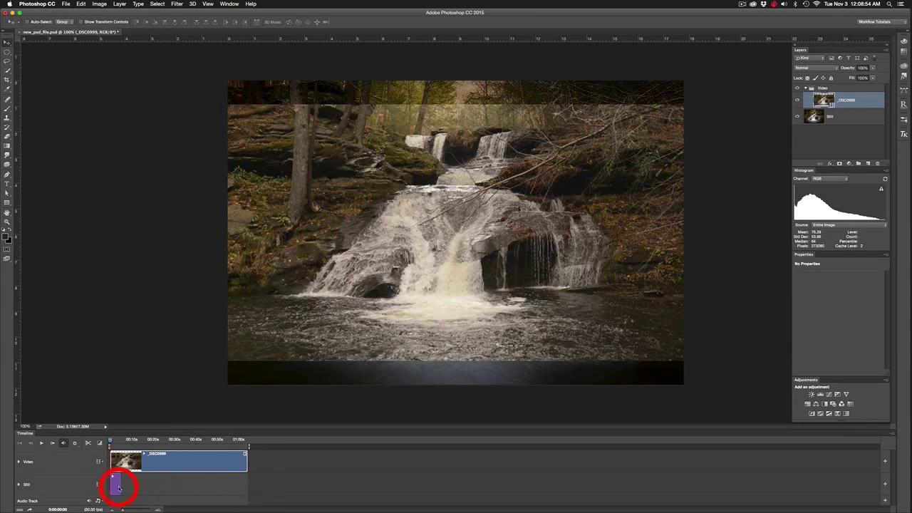
- Extend the Still clip to the end of the _DSC0999 clip and play a few seconds of the timeline
drag(120, 486, 244, 490)
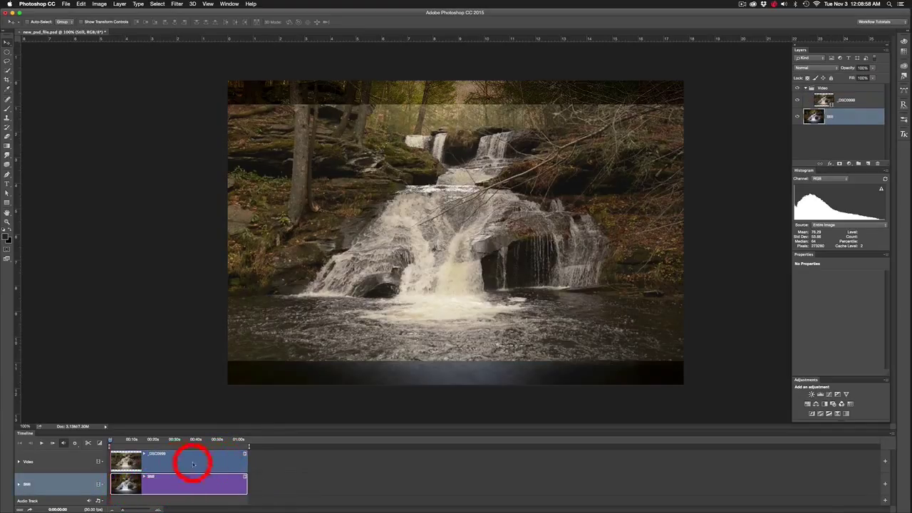
click(68, 461)
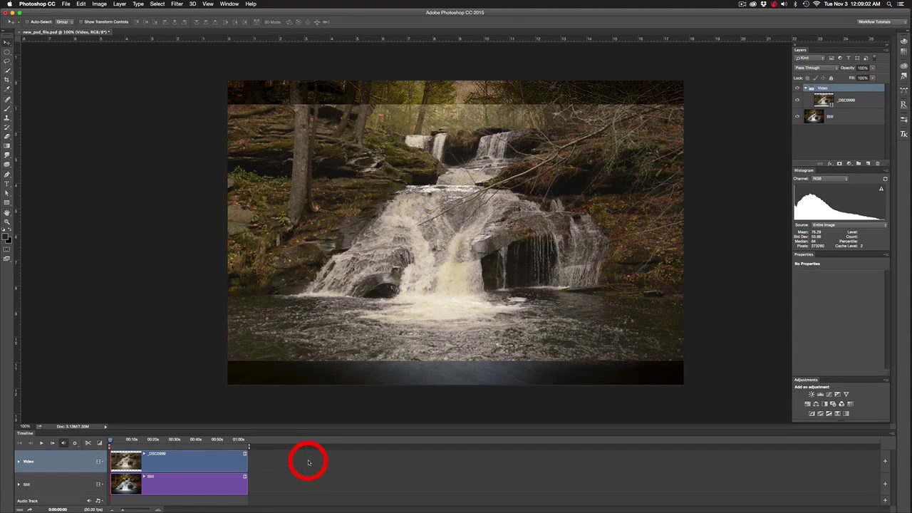
key(space)
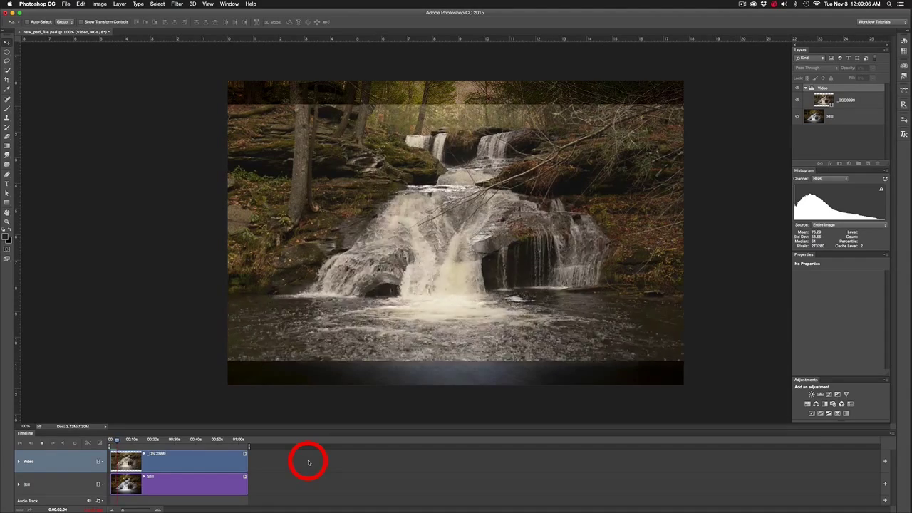
key(space)
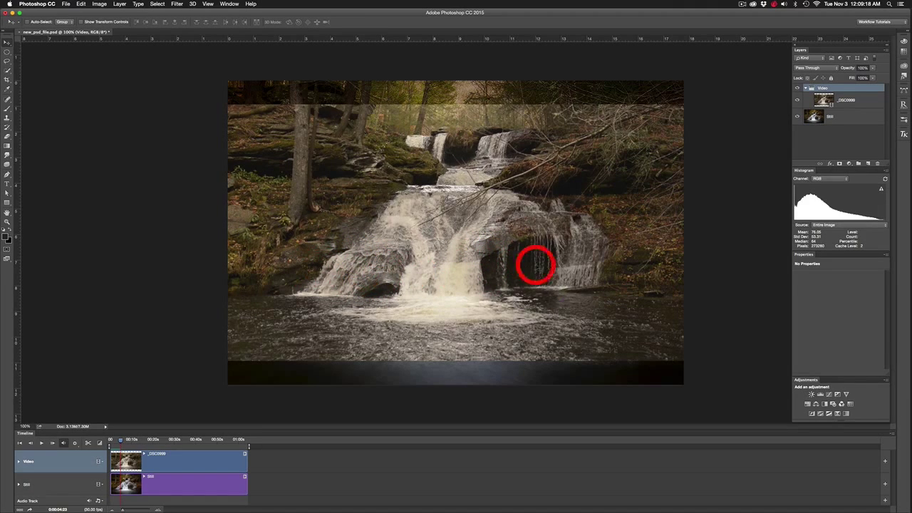
- Set the _DSC0999 clip's duration to 60 s and check its speed setting
right_click(186, 462)
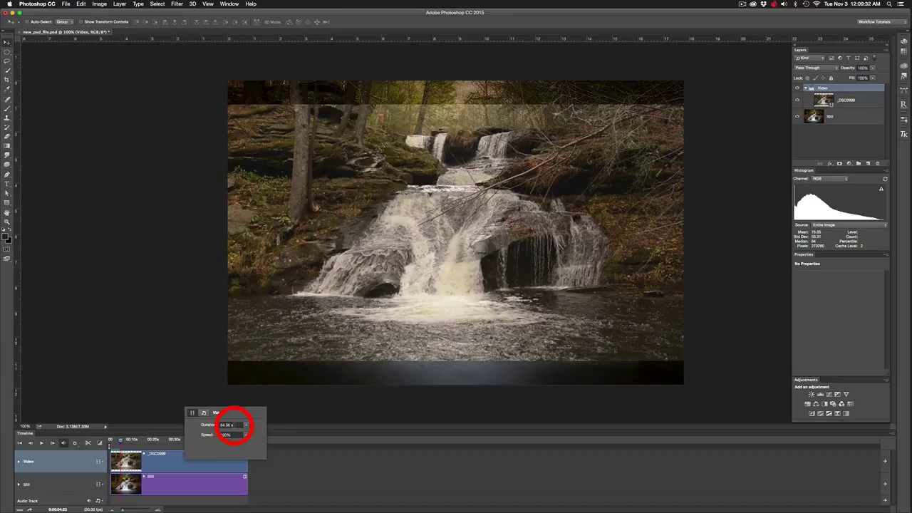
click(234, 425)
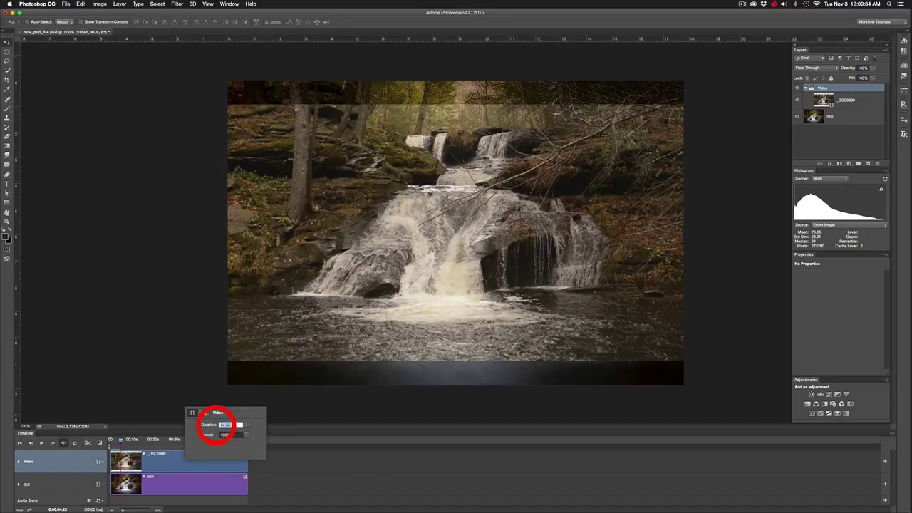
text(60)
key(Return)
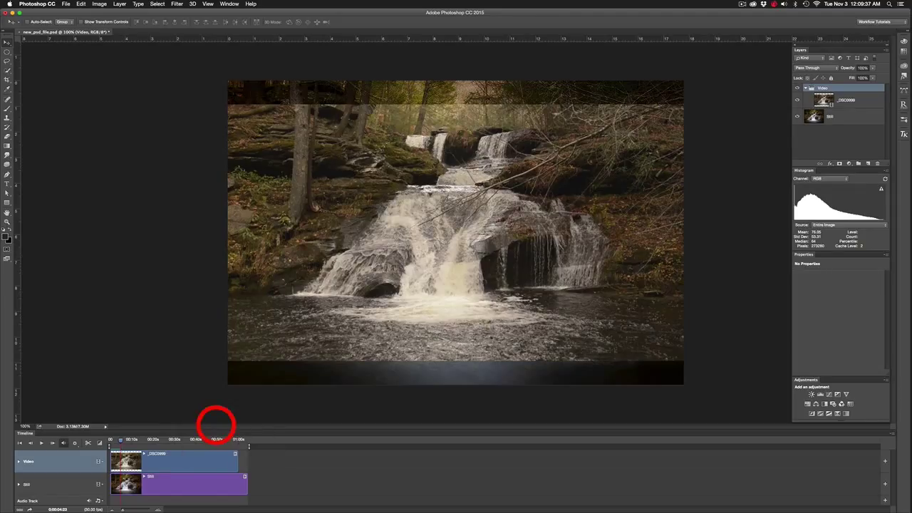
right_click(205, 456)
click(256, 432)
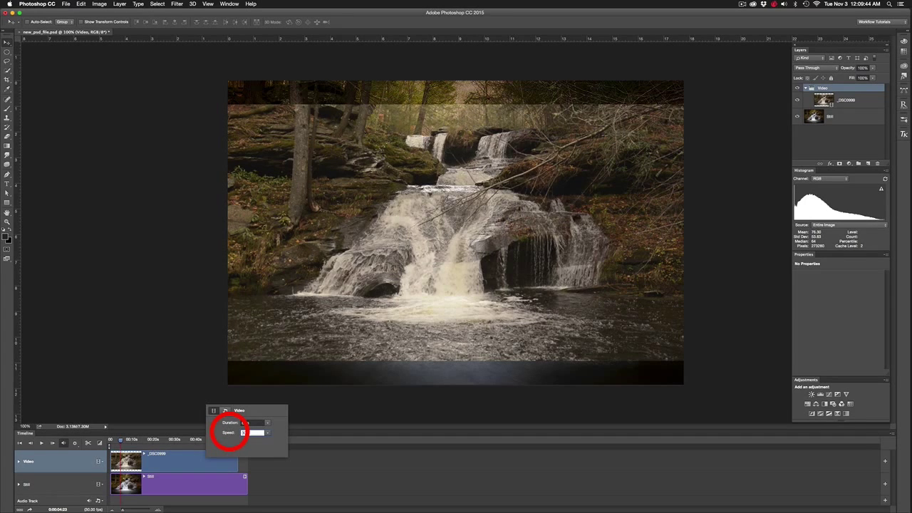
key(Return)
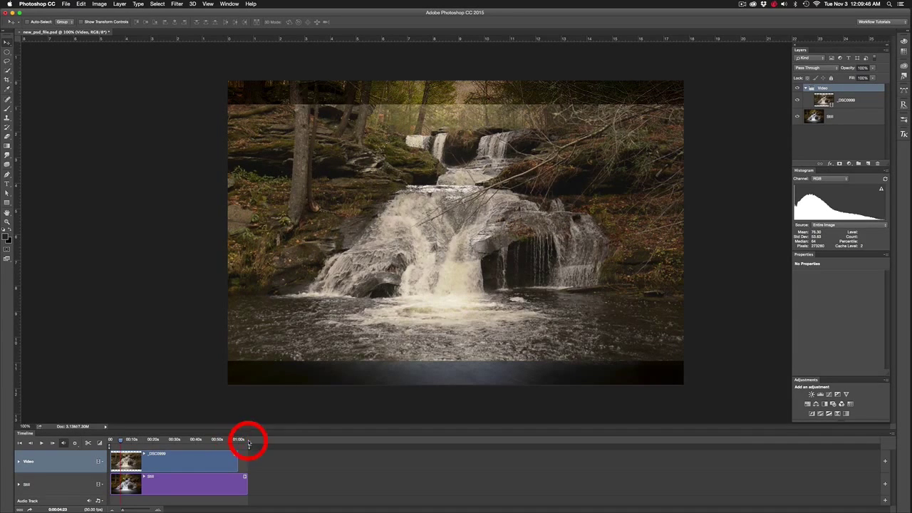
- Return the playhead to the start of the timeline and play the video
click(20, 443)
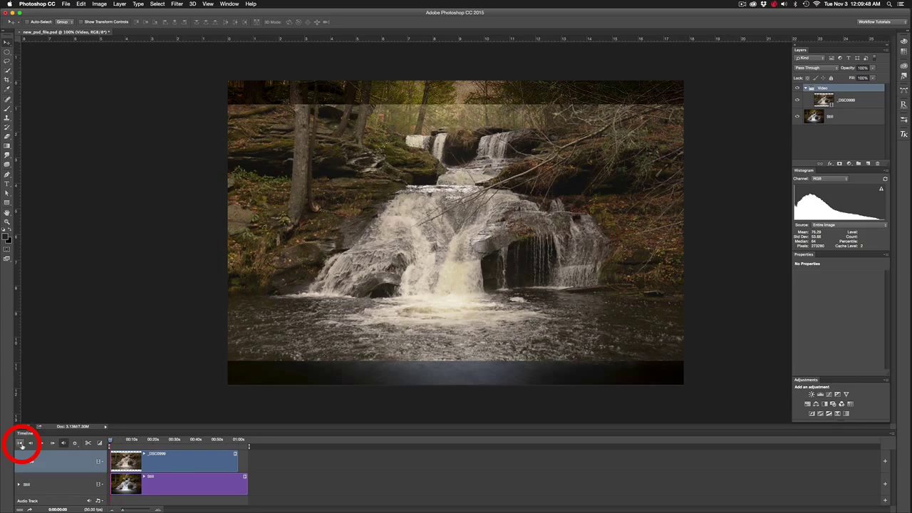
key(space)
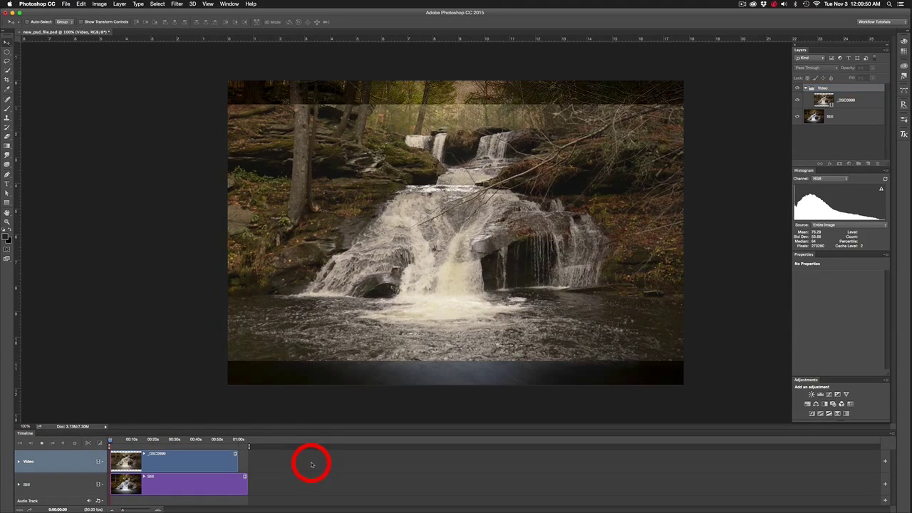
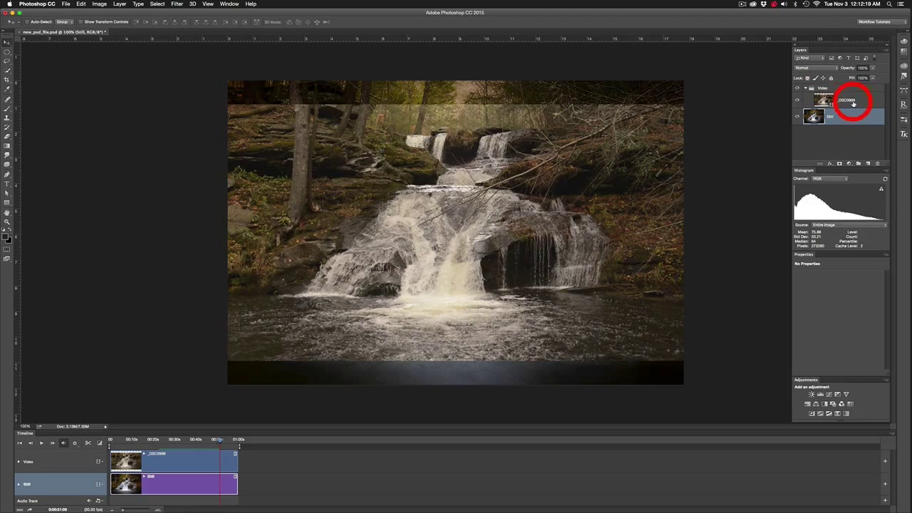
- Lower the Video group's opacity to 41% and shift it down to line its waterfall up with the still photo
click(851, 89)
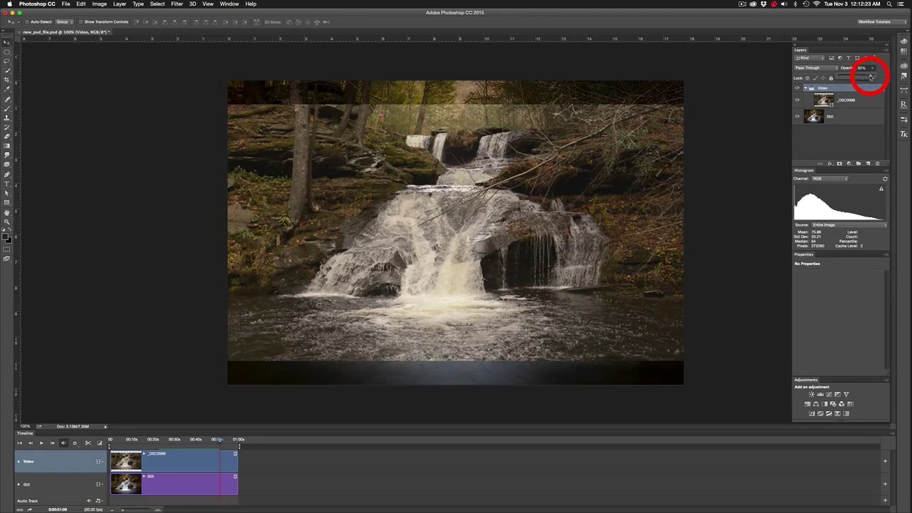
drag(865, 77, 854, 77)
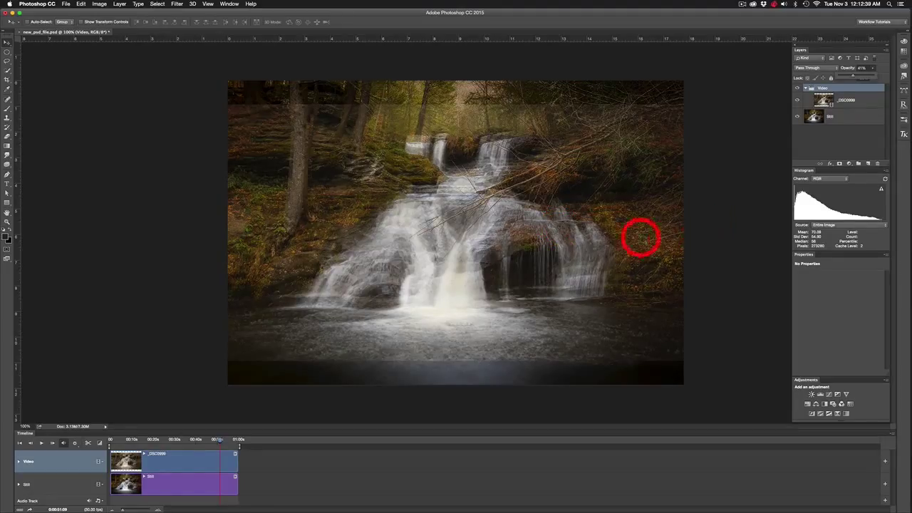
click(695, 239)
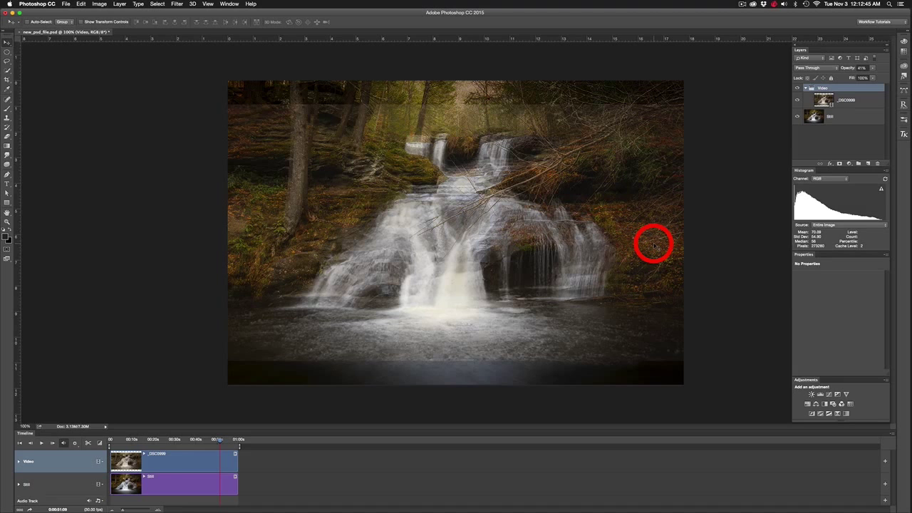
mouse_move(655, 245)
mouse_down()
mouse_move(654, 231)
mouse_move(654, 253)
mouse_up()
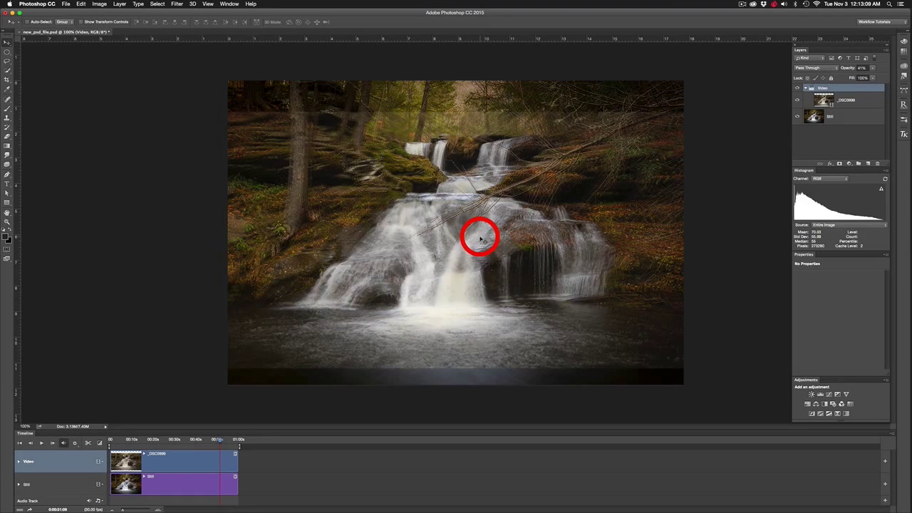
- Start a free transform on the _DSC0999 layer and stretch it horizontally to about 100.70% width
click(865, 101)
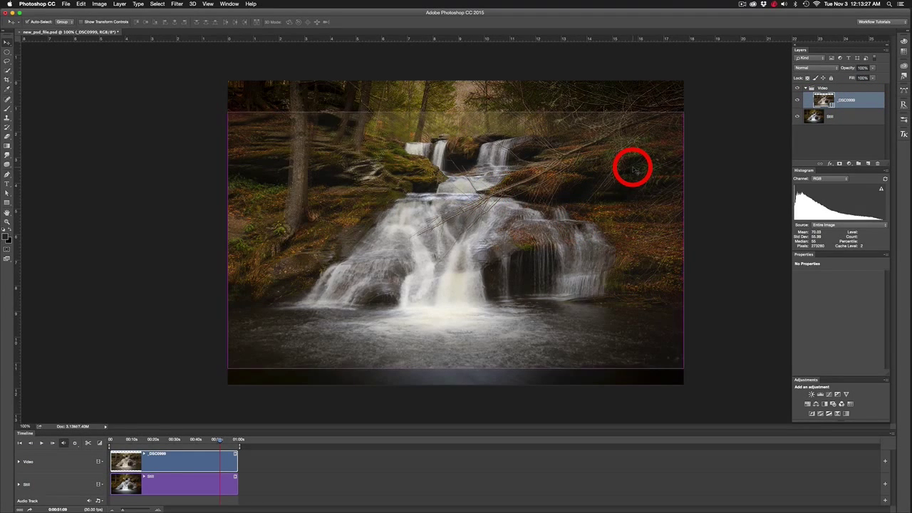
key(ctrl+t)
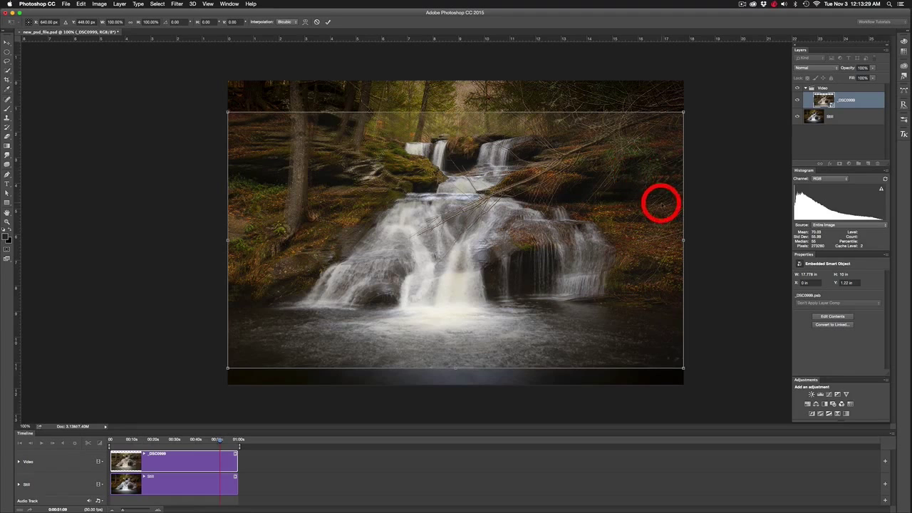
mouse_move(683, 240)
mouse_down()
mouse_move(695, 239)
mouse_move(658, 233)
mouse_move(681, 237)
mouse_up()
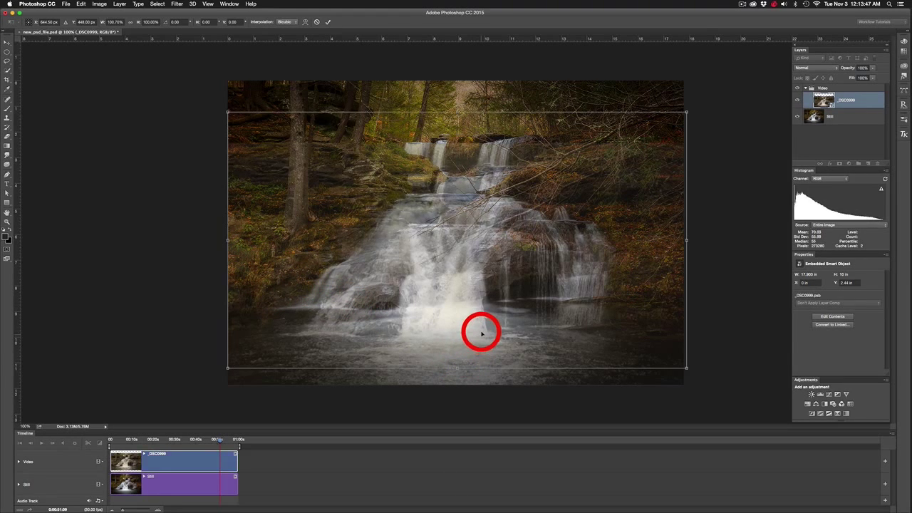
- Move the _DSC0999 layer back up to about Y 360 px so its waterfall overlaps the one in the still photo
key(Up)
key(Up)
key(Up)
key(Up)
key(Up)
key(Up)
key(Up)
key(Up)
drag(479, 336, 480, 304)
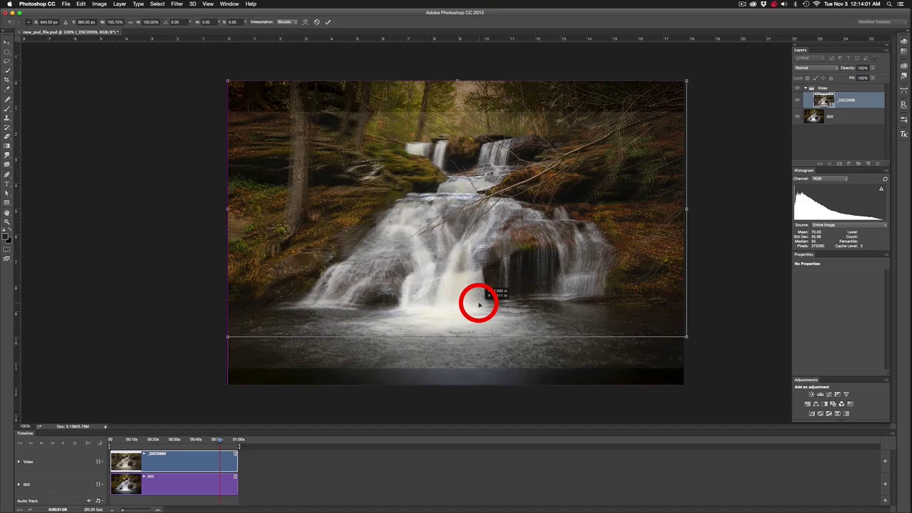
drag(480, 304, 480, 305)
- Stretch the _DSC0999 layer to about 102.19% width and 101.94% height to match the still photo, and apply the transform
drag(684, 209, 690, 208)
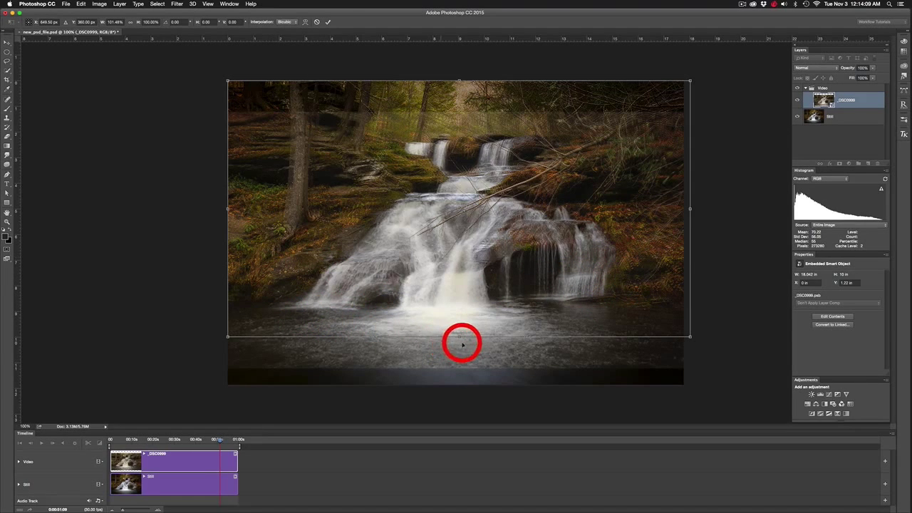
mouse_move(459, 338)
mouse_down()
mouse_move(459, 347)
mouse_move(462, 331)
mouse_up()
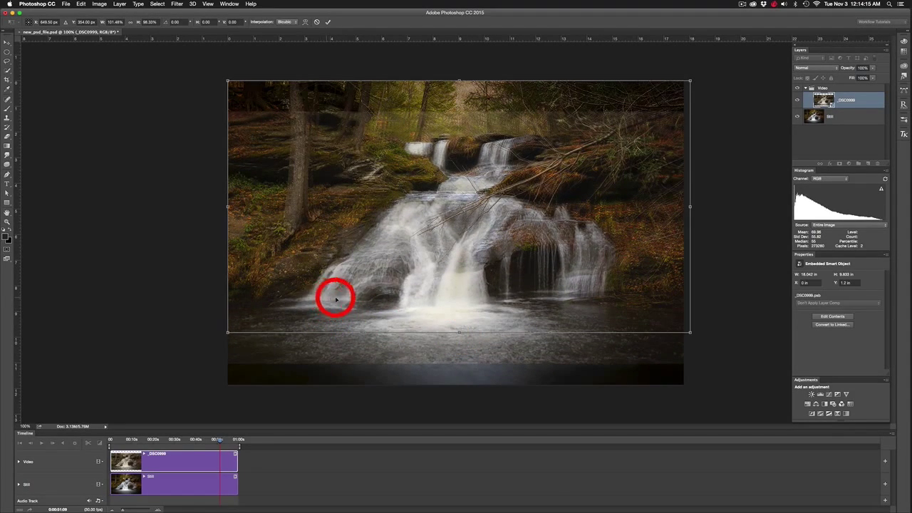
drag(457, 331, 457, 342)
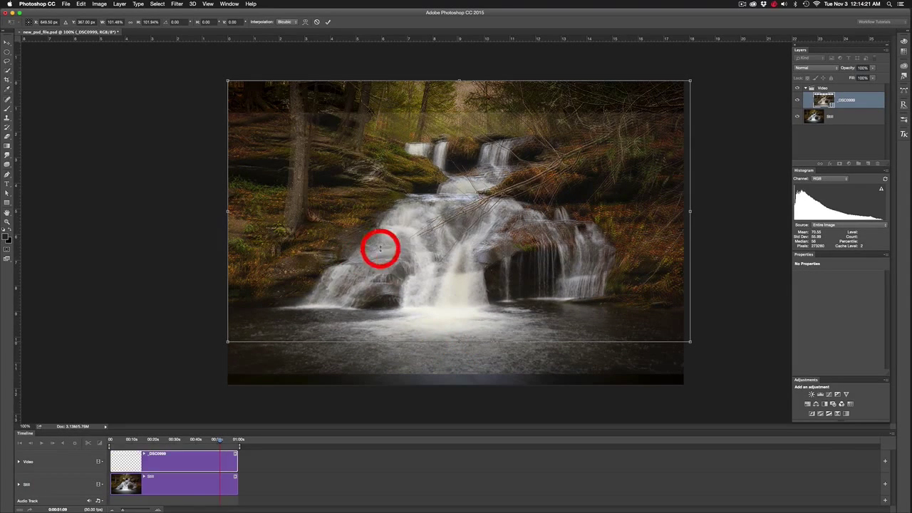
drag(228, 211, 224, 211)
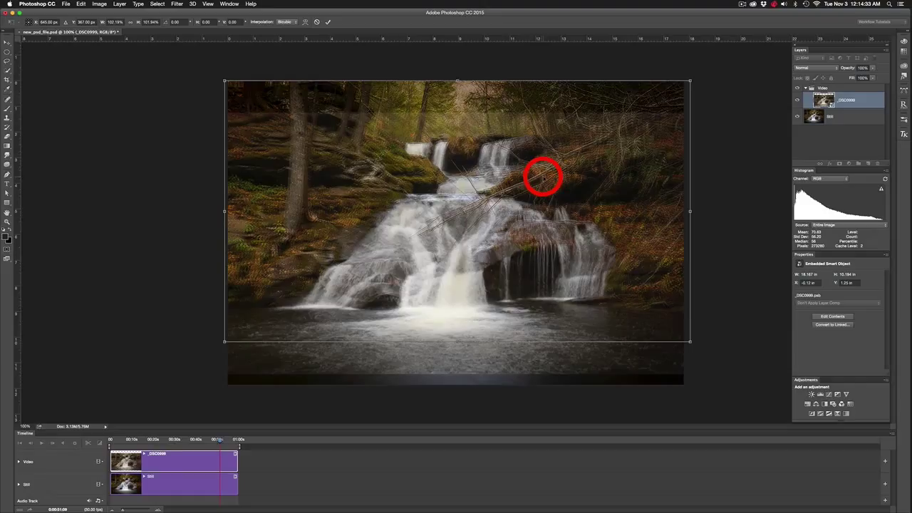
key(Return)
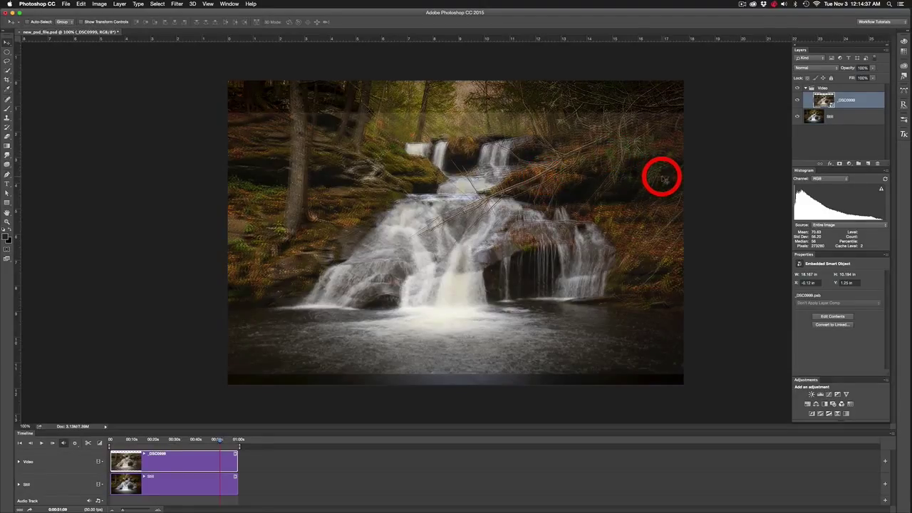
- Place horizontal guides along the video's upper and lower edges and restore the Video group's opacity to 100%
drag(536, 39, 539, 112)
drag(501, 38, 532, 376)
click(873, 68)
click(858, 89)
click(873, 68)
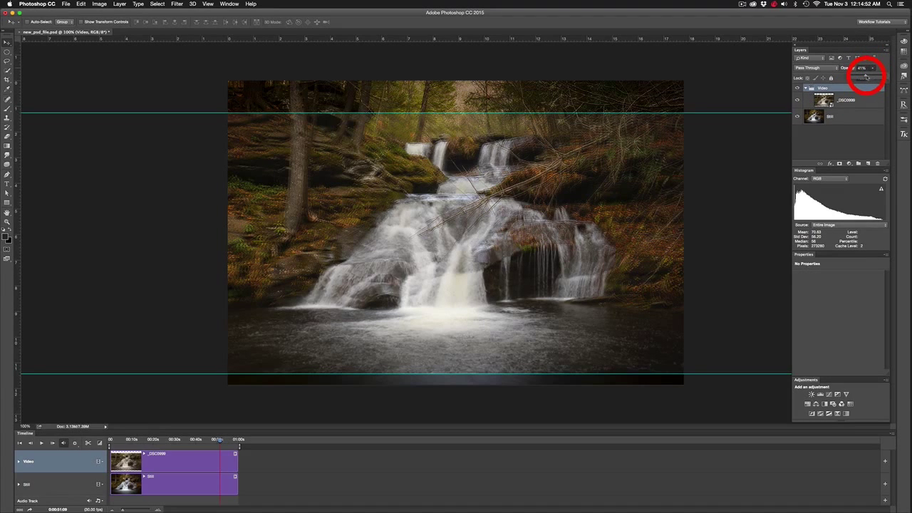
drag(867, 77, 888, 76)
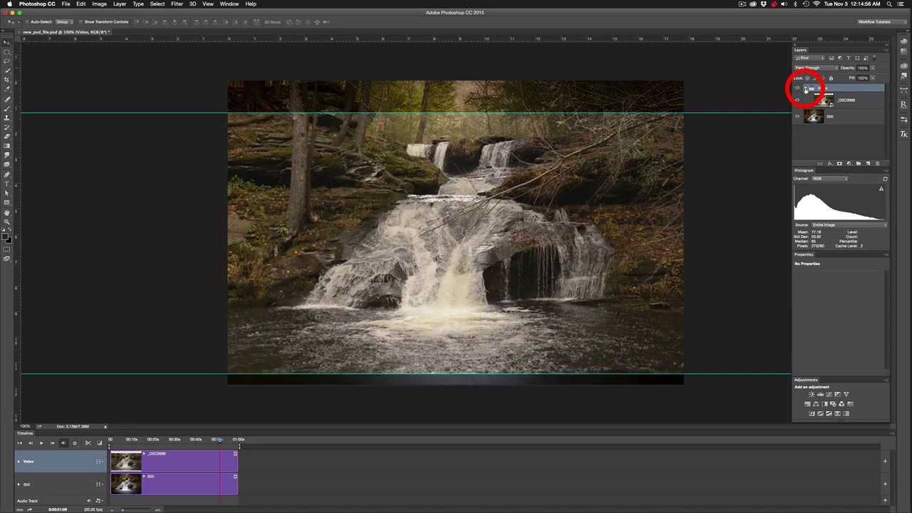
- Move the collapsed Video group below the Still layer and add a layer mask to Still
click(806, 89)
drag(848, 93, 848, 108)
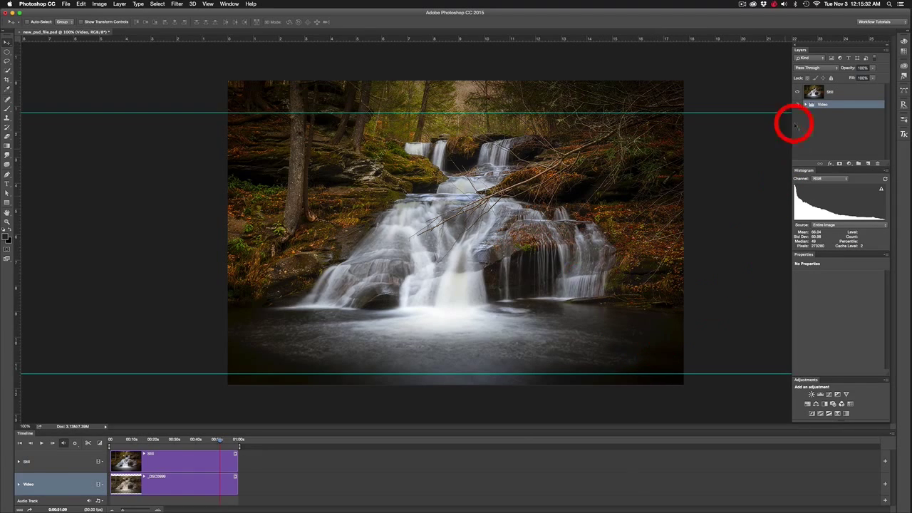
click(819, 93)
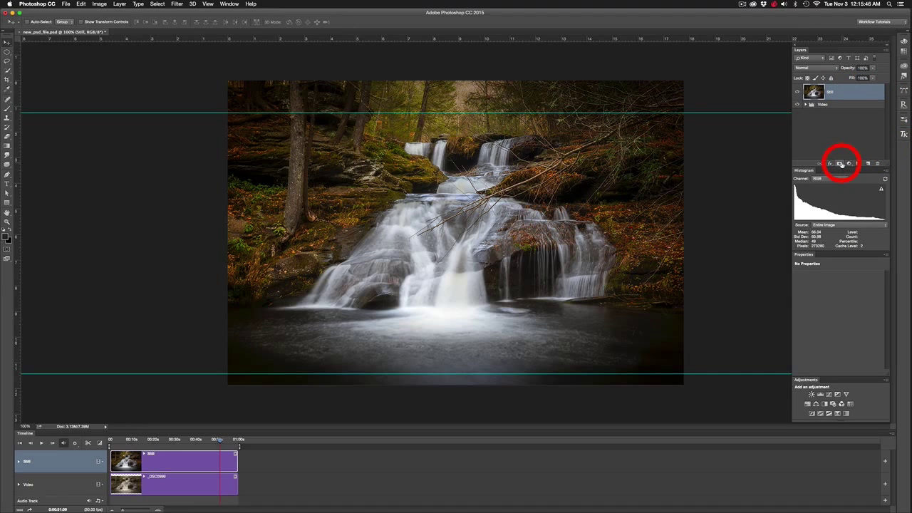
click(840, 92)
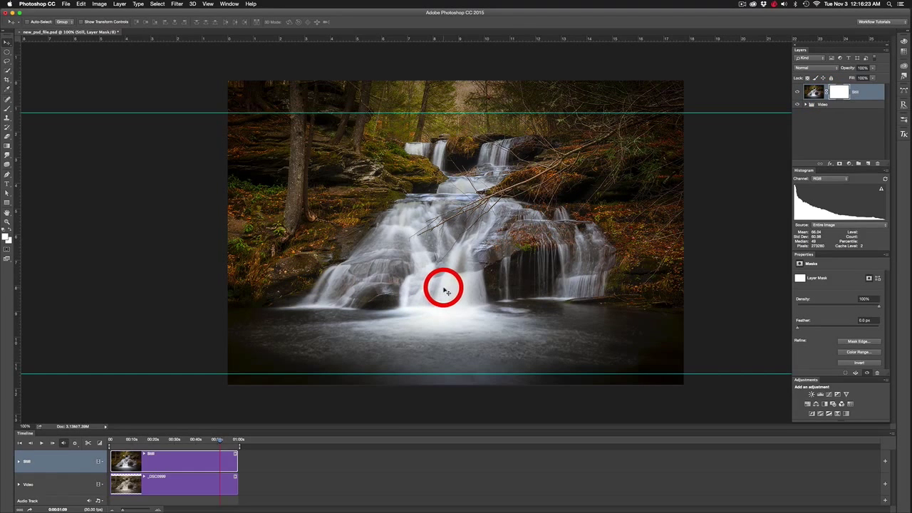
- Paint black on the Still layer's mask with a soft 20% opacity brush over the lower waterfall and the pool
key(b)
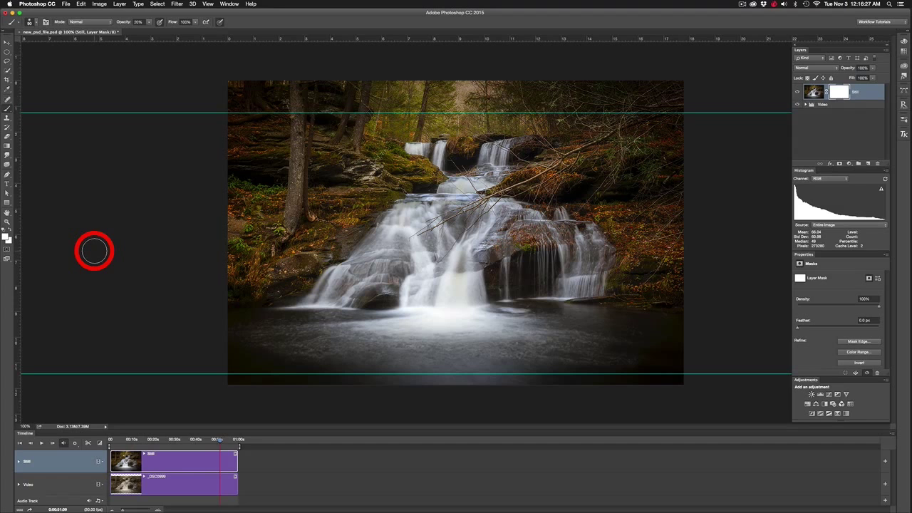
key(x)
key(x)
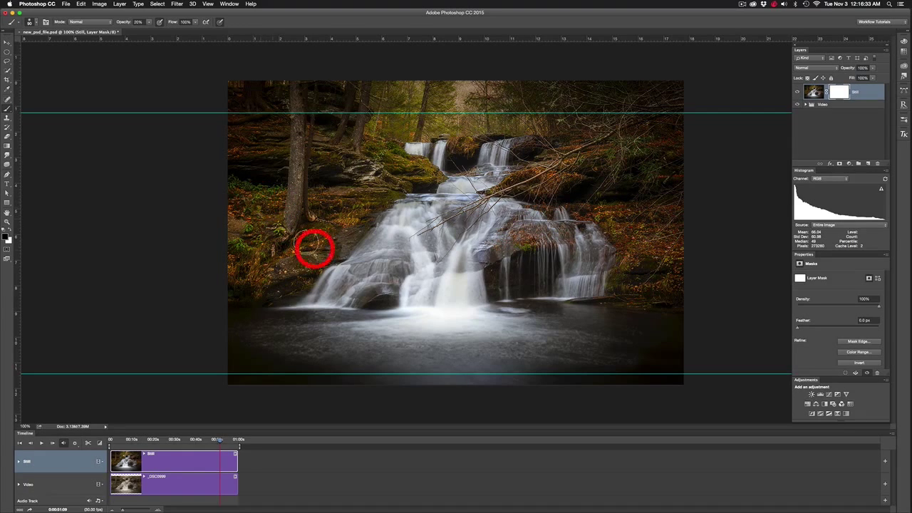
click(455, 285)
mouse_move(455, 286)
mouse_down()
mouse_move(319, 282)
mouse_move(335, 277)
mouse_move(278, 320)
mouse_up()
mouse_move(486, 338)
mouse_down()
mouse_move(587, 332)
mouse_move(275, 266)
mouse_up()
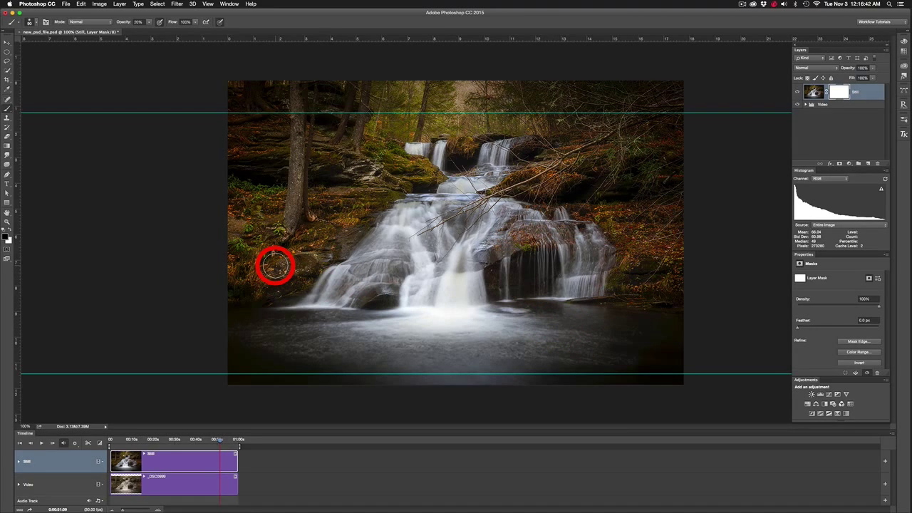
mouse_move(275, 266)
mouse_down()
mouse_move(346, 305)
mouse_move(439, 323)
mouse_move(435, 286)
mouse_move(431, 298)
mouse_move(386, 300)
mouse_move(384, 234)
mouse_move(382, 249)
mouse_move(394, 257)
mouse_move(838, 91)
mouse_up()
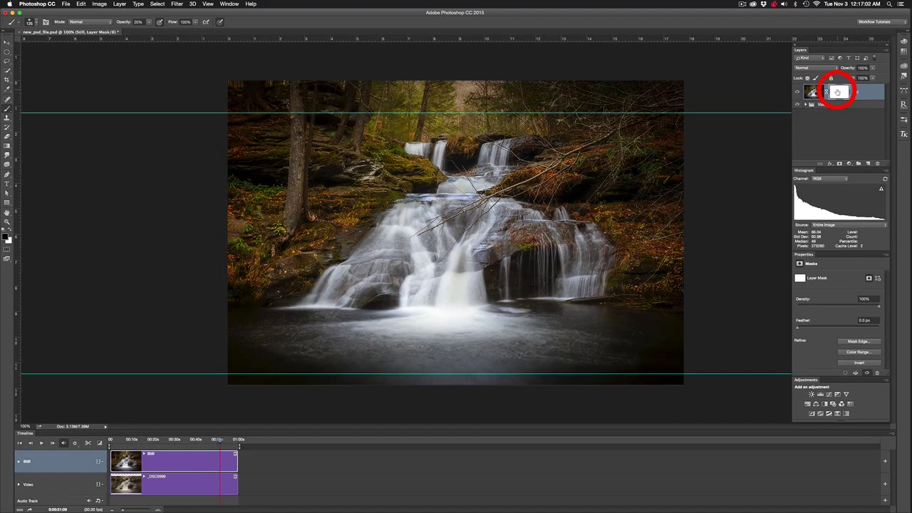
mouse_move(813, 107)
mouse_down()
mouse_move(481, 313)
mouse_move(425, 292)
mouse_move(415, 244)
mouse_move(383, 248)
mouse_move(304, 314)
mouse_move(337, 289)
mouse_move(331, 320)
mouse_move(419, 300)
mouse_move(405, 311)
mouse_move(252, 331)
mouse_move(426, 316)
mouse_move(410, 344)
mouse_move(290, 338)
mouse_move(447, 341)
mouse_move(396, 346)
mouse_move(437, 351)
mouse_up()
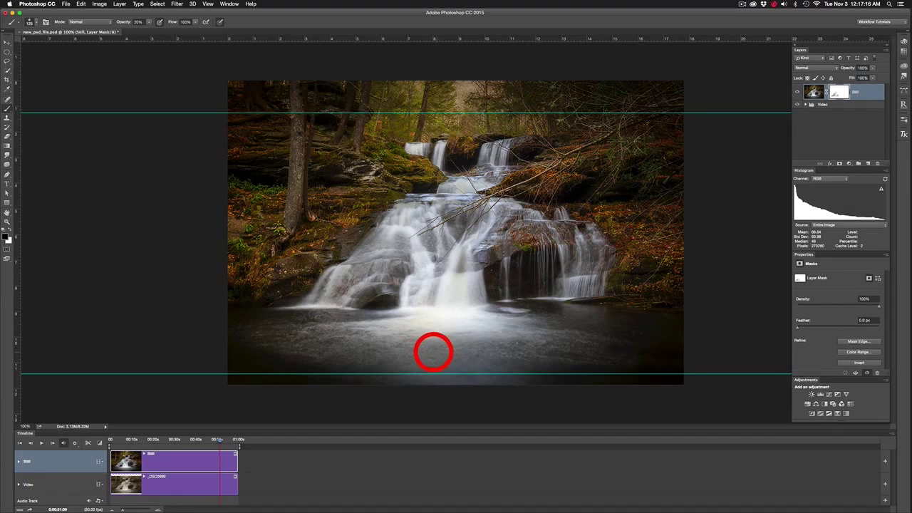
- Paint black on the Still mask beyond the lower guide, and toggle the Still layer's visibility to examine the video's coverage
mouse_move(443, 353)
mouse_down()
mouse_move(434, 373)
mouse_move(468, 372)
mouse_up()
mouse_move(424, 418)
mouse_down()
mouse_move(483, 373)
mouse_move(456, 371)
mouse_move(470, 210)
mouse_move(440, 379)
mouse_move(456, 379)
mouse_up()
click(805, 91)
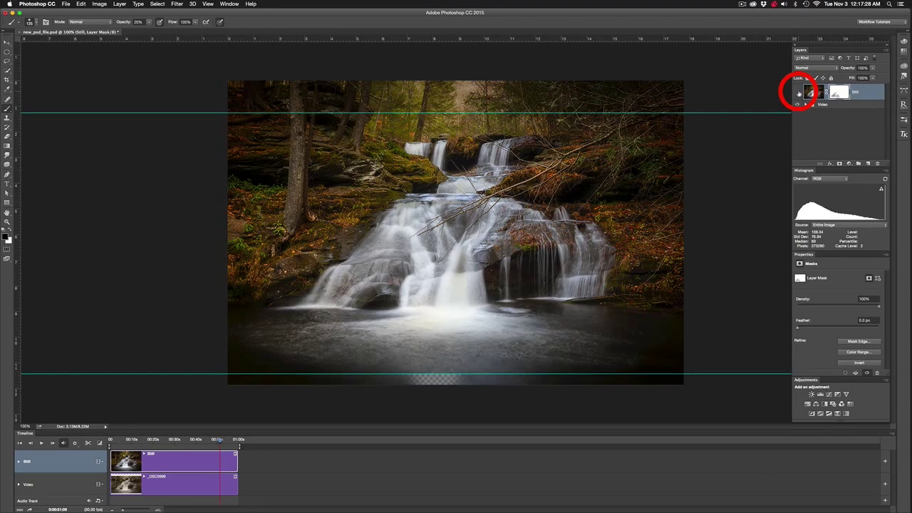
click(798, 91)
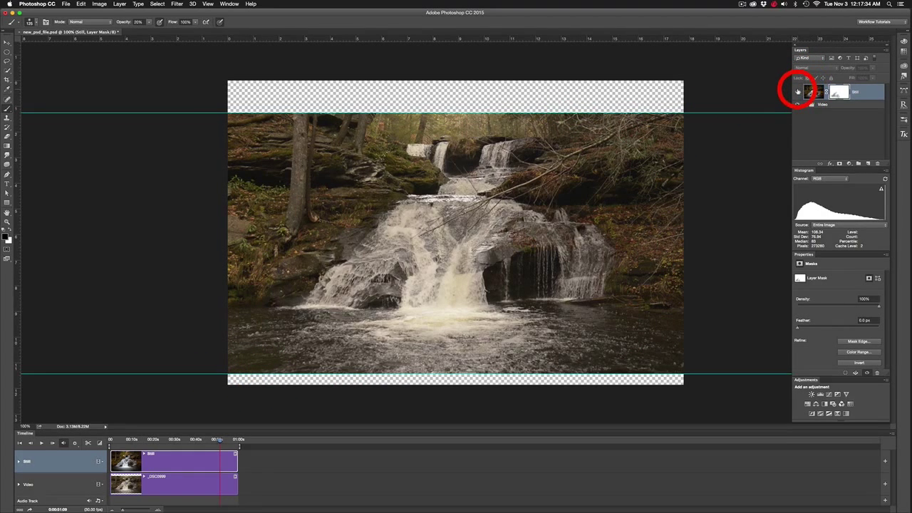
click(798, 92)
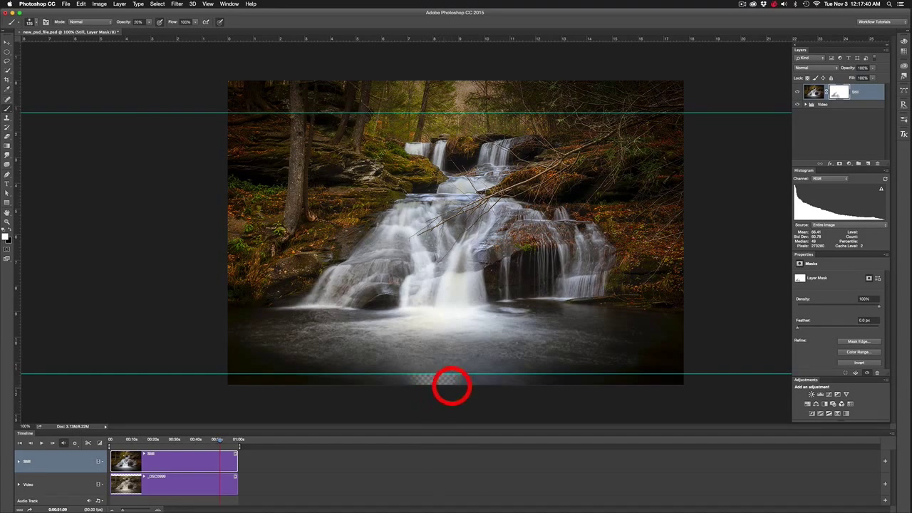
- Paint white at 100% opacity along the Still mask's lower edge, and black at 20% with a smaller brush over the waterfall's narrower streams
mouse_move(484, 384)
mouse_down()
mouse_move(406, 385)
mouse_move(447, 396)
mouse_move(442, 384)
mouse_move(478, 383)
mouse_move(322, 387)
mouse_move(528, 383)
mouse_up()
key(0)
drag(526, 383, 515, 381)
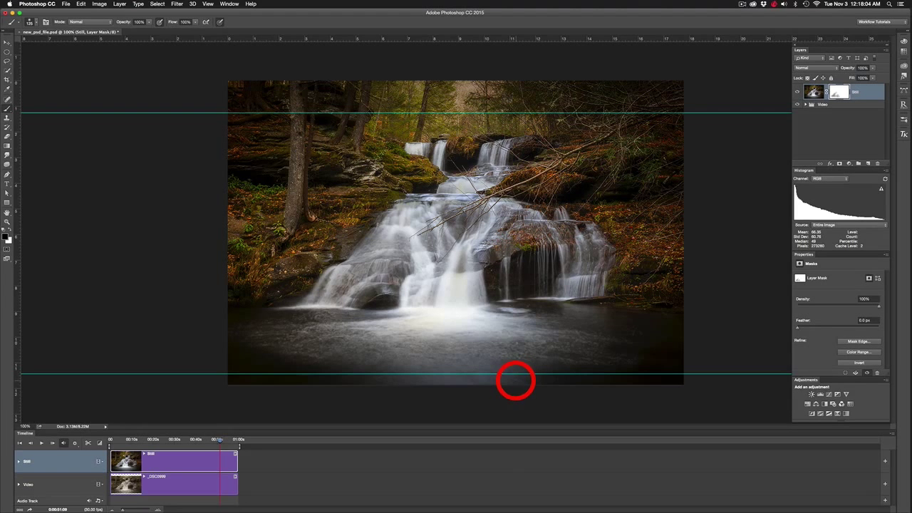
mouse_move(515, 381)
mouse_down()
mouse_move(577, 342)
mouse_move(622, 329)
mouse_move(524, 324)
mouse_move(681, 335)
mouse_move(484, 321)
mouse_move(675, 339)
mouse_move(497, 333)
mouse_move(623, 347)
mouse_move(284, 321)
mouse_move(328, 323)
mouse_move(207, 327)
mouse_move(325, 340)
mouse_move(232, 345)
mouse_move(287, 331)
mouse_move(377, 248)
mouse_move(369, 271)
mouse_move(390, 238)
mouse_move(394, 258)
mouse_move(458, 275)
mouse_move(416, 302)
mouse_move(449, 289)
mouse_move(537, 301)
mouse_move(612, 270)
mouse_move(576, 260)
mouse_move(570, 284)
mouse_move(588, 269)
mouse_move(586, 249)
mouse_move(583, 284)
mouse_move(587, 251)
mouse_move(578, 277)
mouse_move(505, 269)
mouse_move(504, 296)
mouse_move(545, 250)
mouse_move(542, 288)
mouse_move(544, 245)
mouse_move(549, 280)
mouse_move(546, 263)
mouse_move(575, 249)
mouse_move(497, 208)
mouse_move(473, 215)
mouse_move(464, 178)
mouse_move(420, 147)
mouse_up()
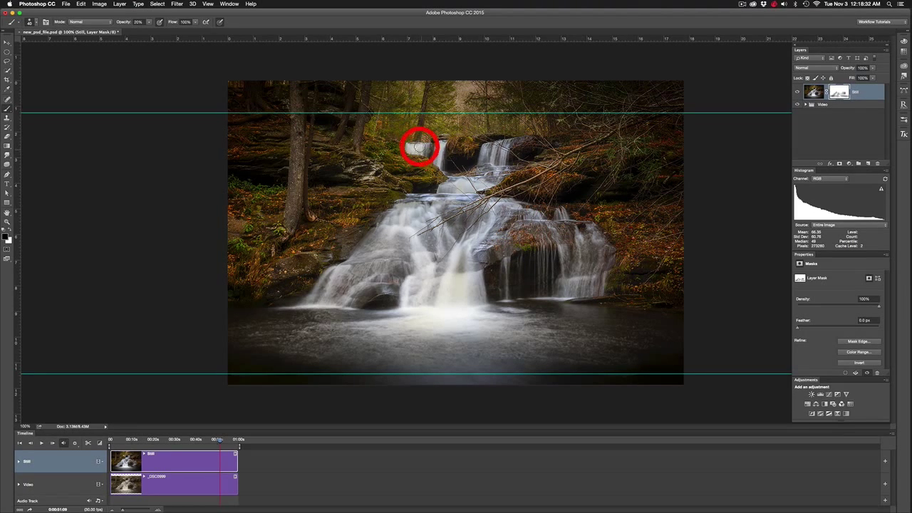
mouse_move(421, 150)
mouse_down()
mouse_move(441, 169)
mouse_move(467, 153)
mouse_move(495, 169)
mouse_move(504, 155)
mouse_move(484, 183)
mouse_move(503, 169)
mouse_move(442, 191)
mouse_move(477, 248)
mouse_move(495, 230)
mouse_move(492, 220)
mouse_move(466, 259)
mouse_move(470, 295)
mouse_move(475, 280)
mouse_move(478, 300)
mouse_move(476, 269)
mouse_move(487, 305)
mouse_move(508, 269)
mouse_move(517, 324)
mouse_move(627, 313)
mouse_move(553, 228)
mouse_move(567, 265)
mouse_move(588, 252)
mouse_move(565, 287)
mouse_move(572, 276)
mouse_move(566, 287)
mouse_move(453, 173)
mouse_move(429, 199)
mouse_move(411, 203)
mouse_move(359, 251)
mouse_up()
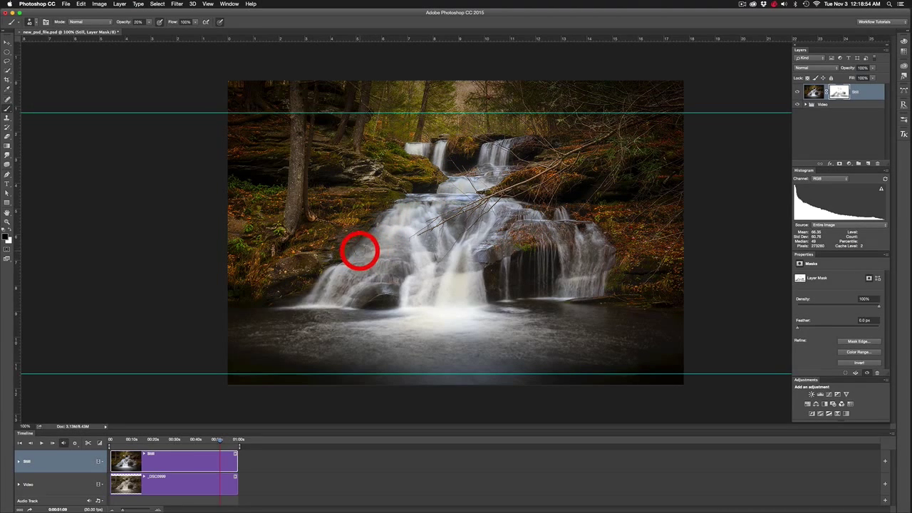
- Return the playhead to the start of the timeline and play the masked composite for a few seconds
click(21, 443)
click(135, 460)
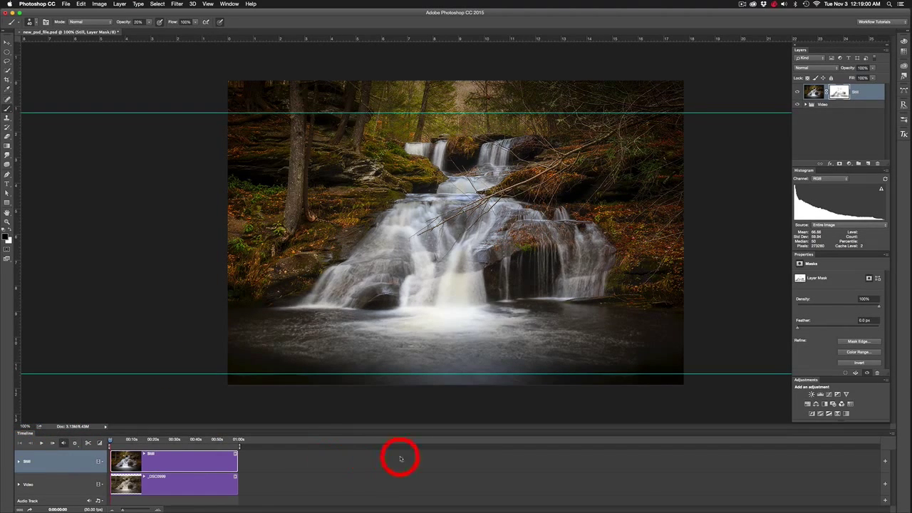
key(space)
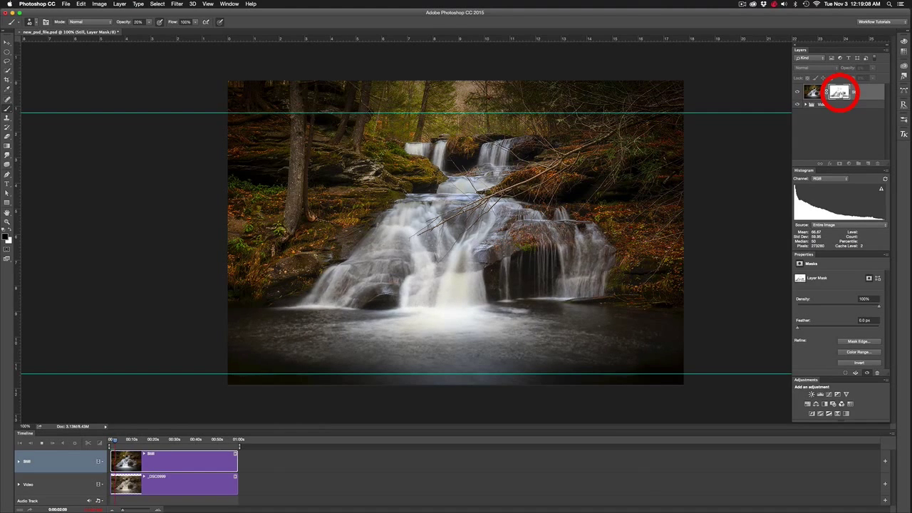
key(space)
- Display the Still layer's mask on its own to examine the painted areas, and return to the layer image
click(840, 91)
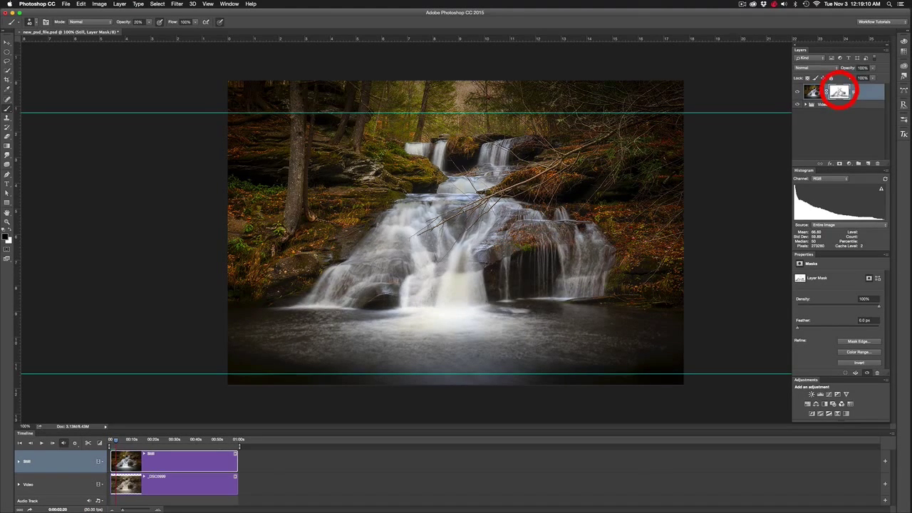
alt+click(840, 91)
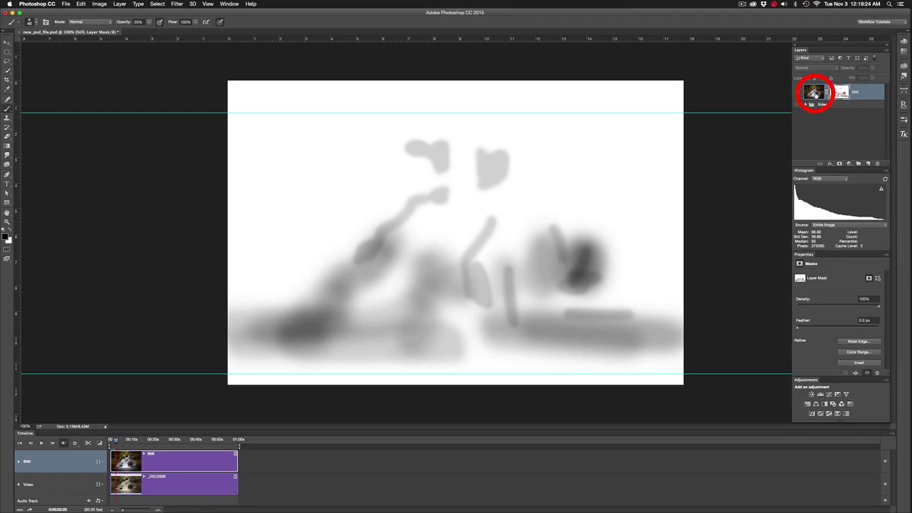
click(814, 91)
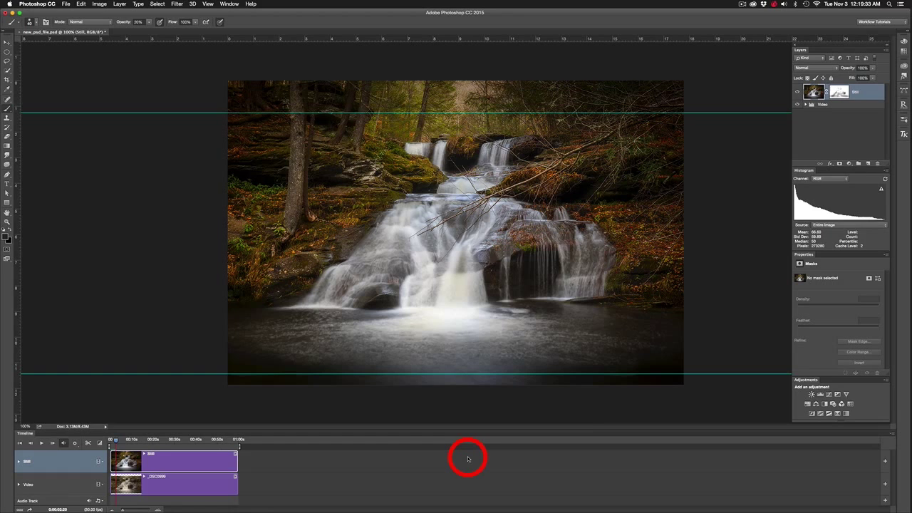
- Play the timeline again and hide the guides
key(space)
key(super+semicolon)
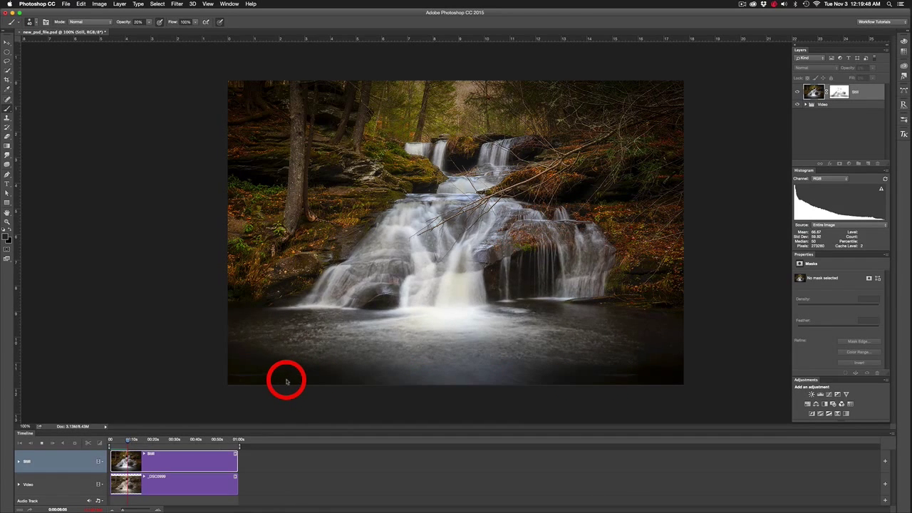
- Stop playback, try painting white at 100% opacity on the Still layer's image near its lower edge, undo the stroke, and target the layer mask
key(space)
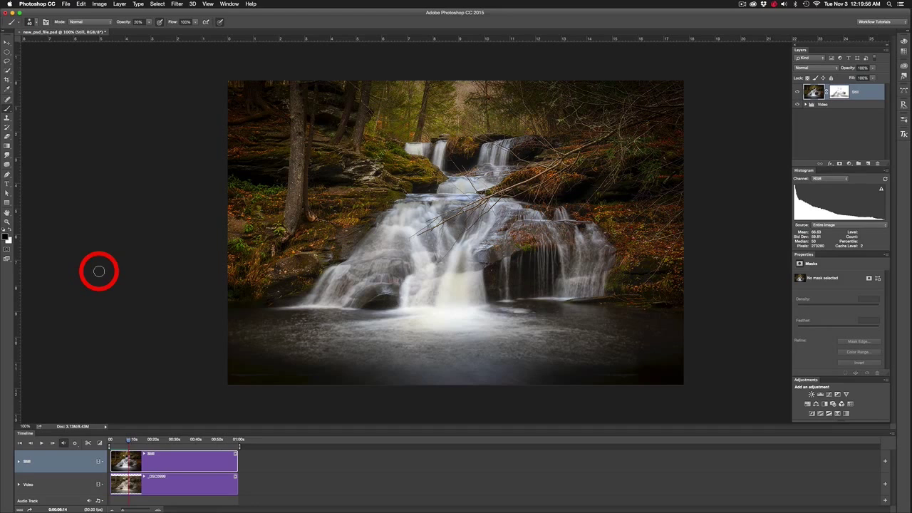
key(0)
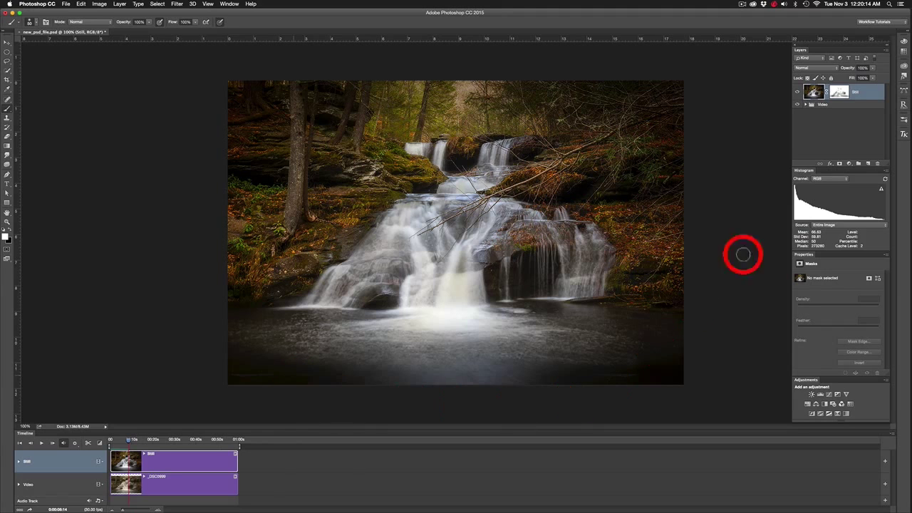
click(839, 92)
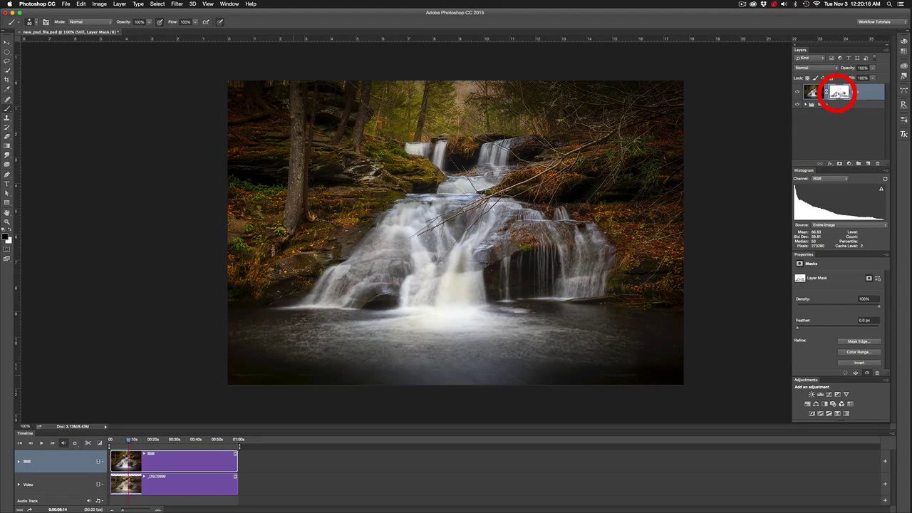
click(814, 93)
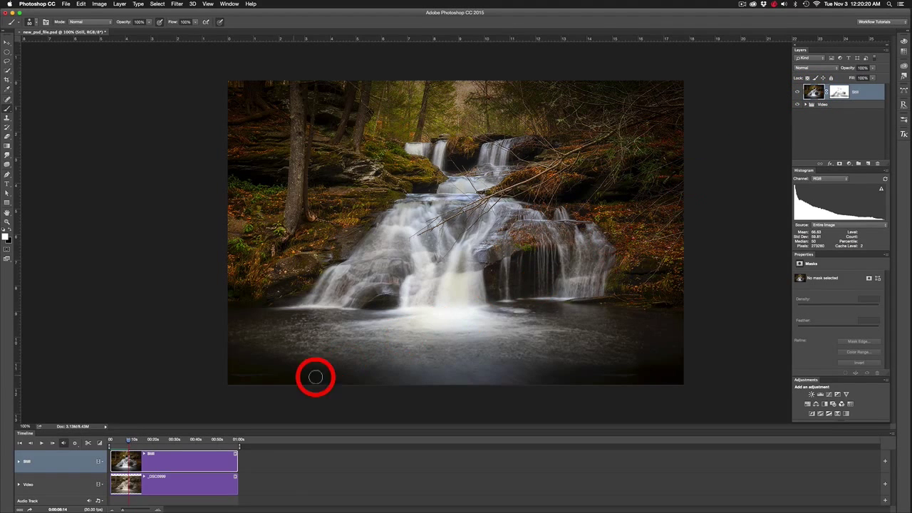
drag(319, 377, 297, 377)
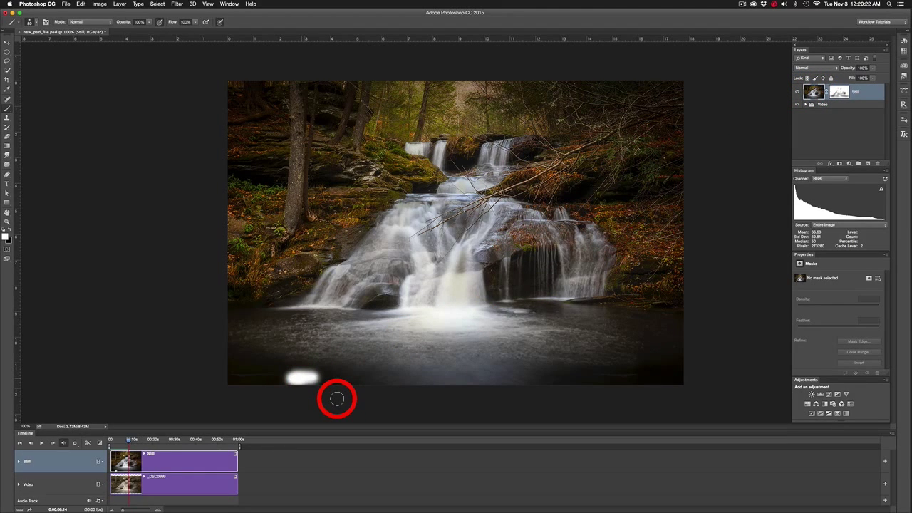
key(super+z)
click(839, 92)
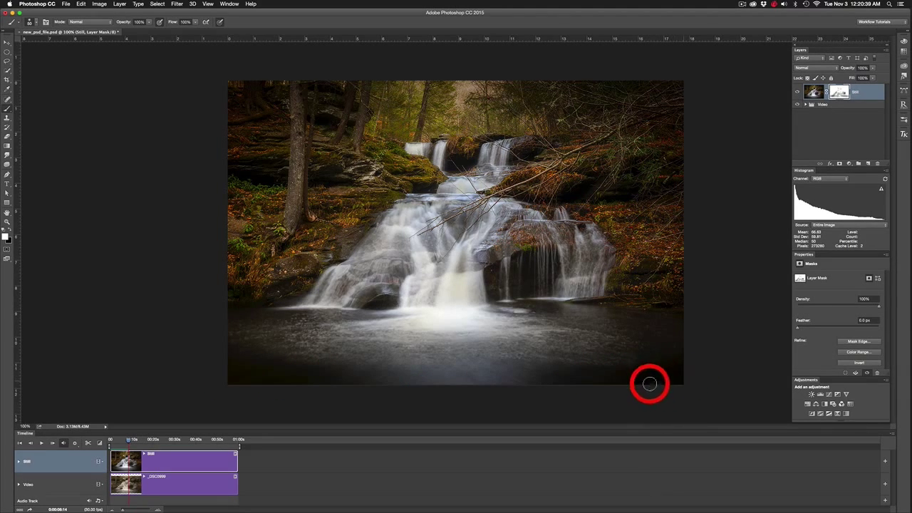
- Try adjusting the Still layer's opacity and its mask density, returning both to 100%
key(space)
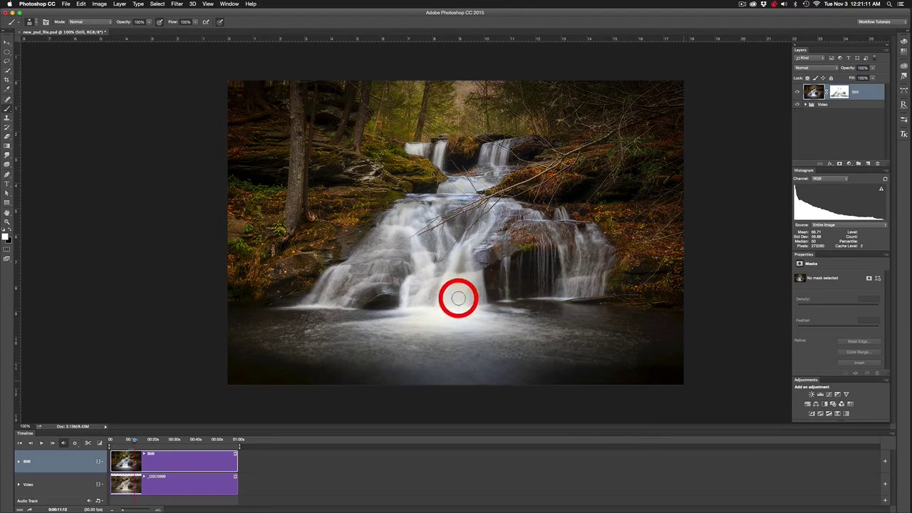
mouse_move(434, 309)
mouse_down()
mouse_move(482, 311)
mouse_move(527, 278)
mouse_move(546, 297)
mouse_move(519, 334)
mouse_move(528, 330)
mouse_move(461, 301)
mouse_move(398, 334)
mouse_move(393, 293)
mouse_move(352, 300)
mouse_move(449, 292)
mouse_move(485, 316)
mouse_move(496, 307)
mouse_move(476, 323)
mouse_move(501, 322)
mouse_up()
click(869, 93)
mouse_move(873, 68)
mouse_down()
mouse_move(873, 76)
mouse_move(859, 76)
mouse_move(878, 78)
mouse_up()
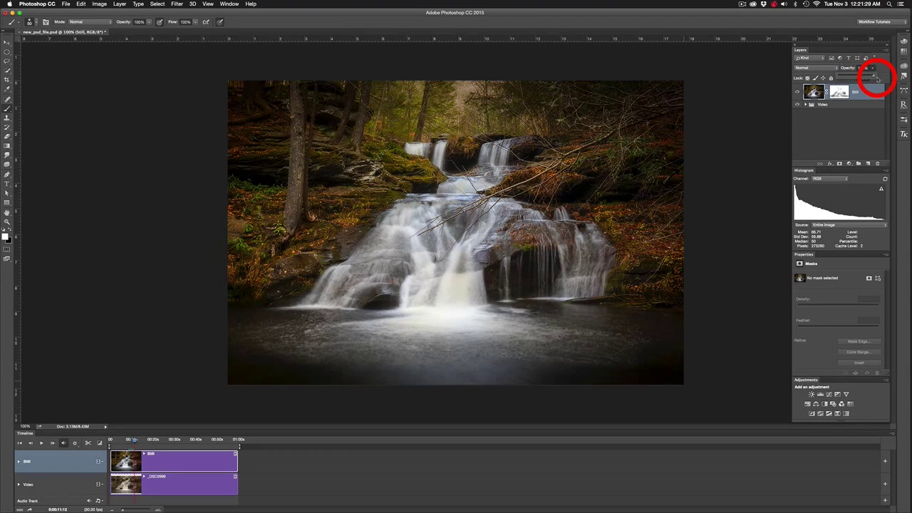
click(841, 93)
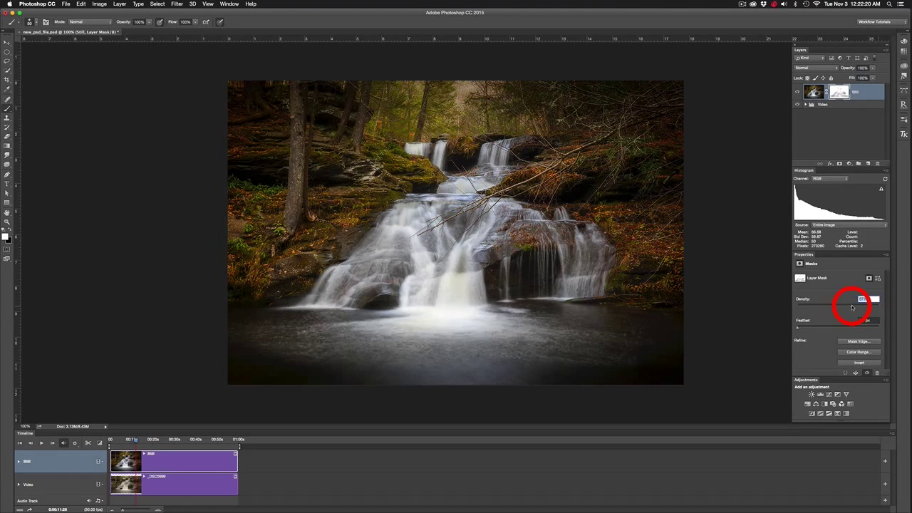
drag(867, 308, 889, 306)
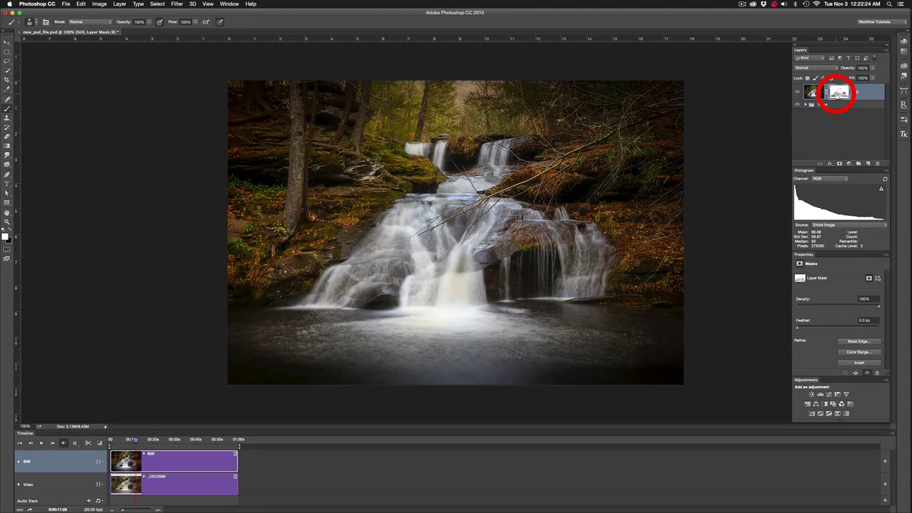
- Display the Still layer's mask on its own, lower its density to 0%, and return to the layer image
alt+click(839, 92)
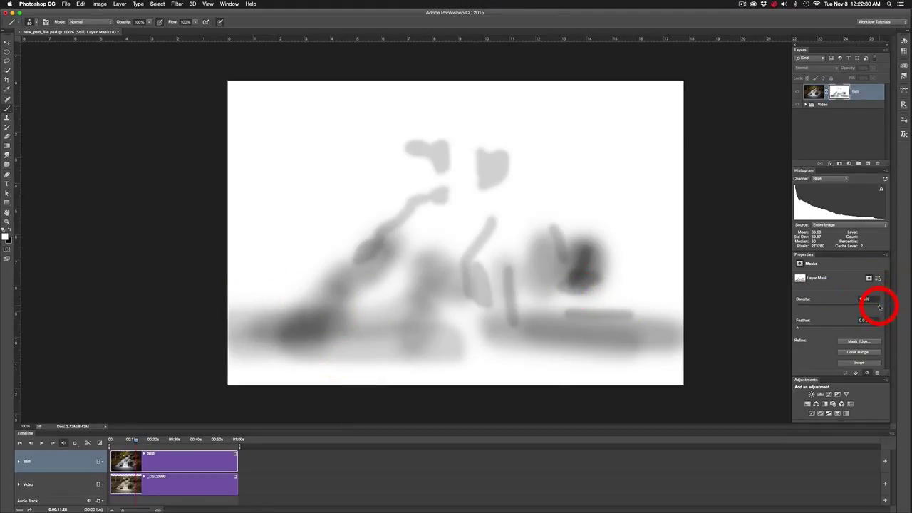
key(shift+Down)
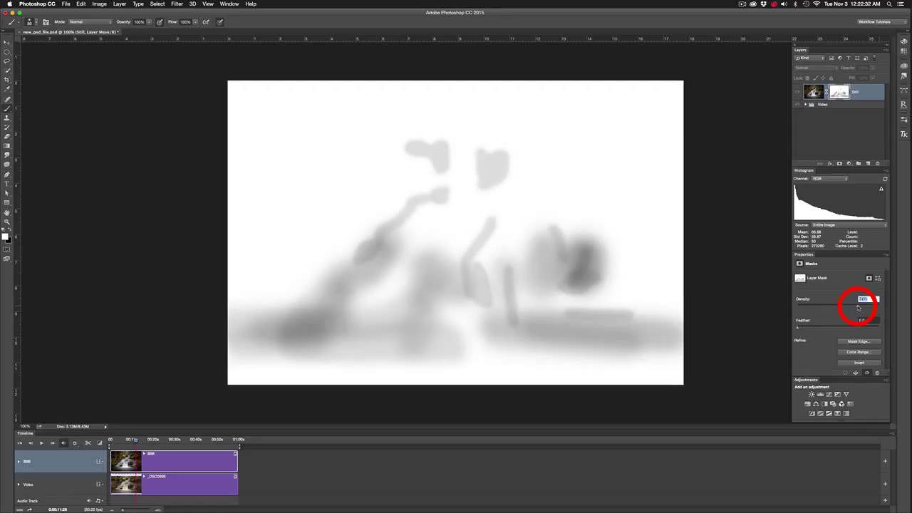
drag(834, 307, 797, 306)
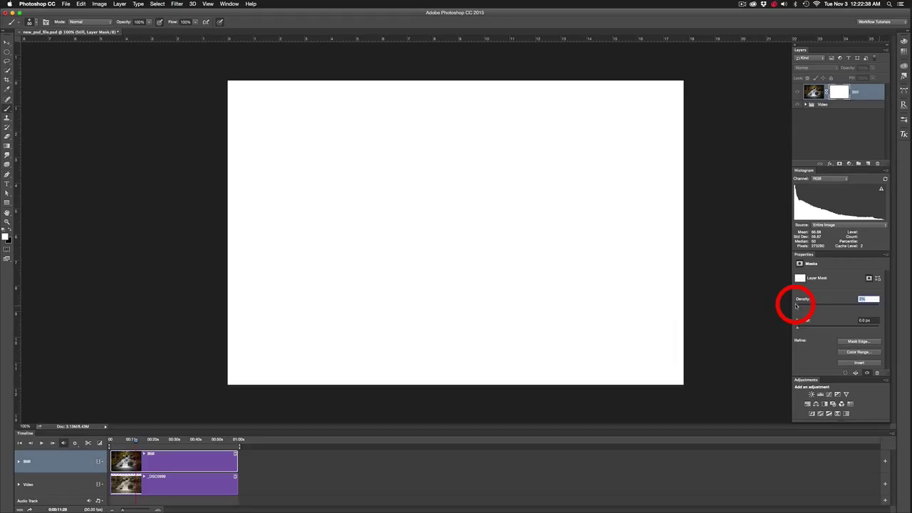
click(815, 90)
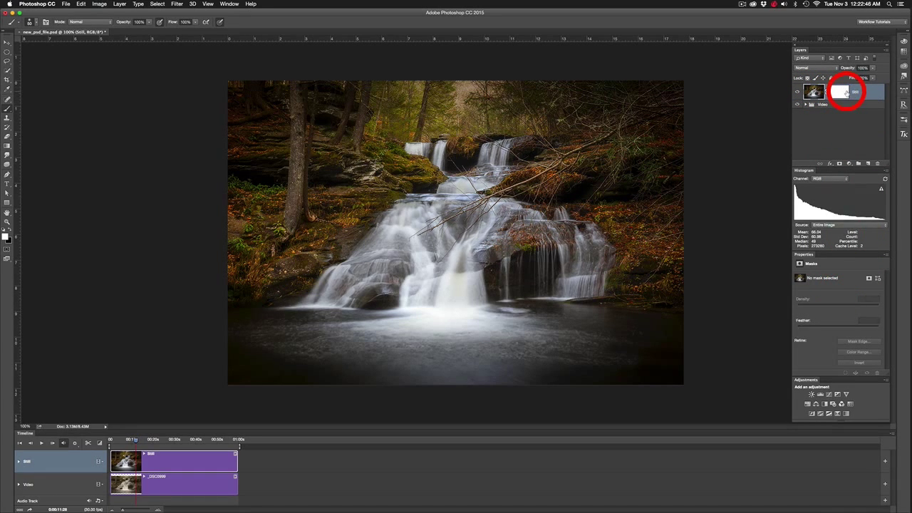
- Set the Still mask's density to 63% and play the composite for a few seconds
click(846, 93)
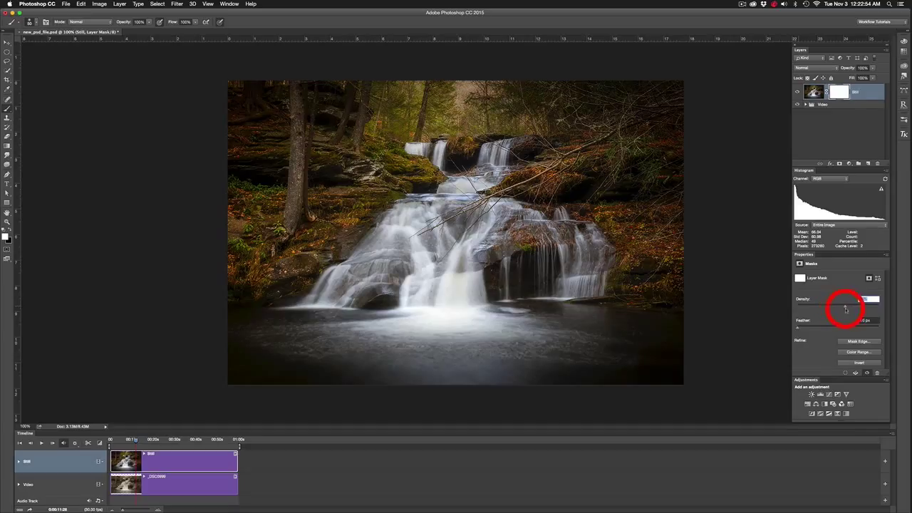
drag(853, 308, 854, 310)
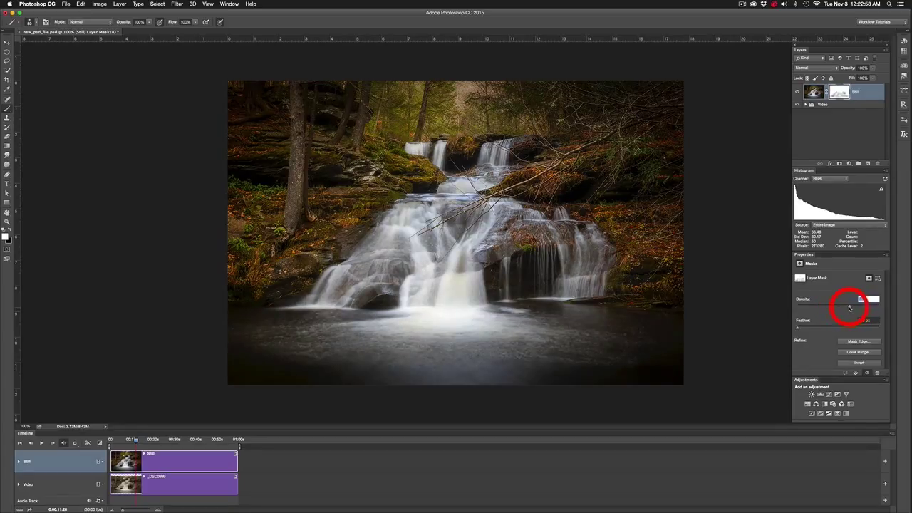
text(60)
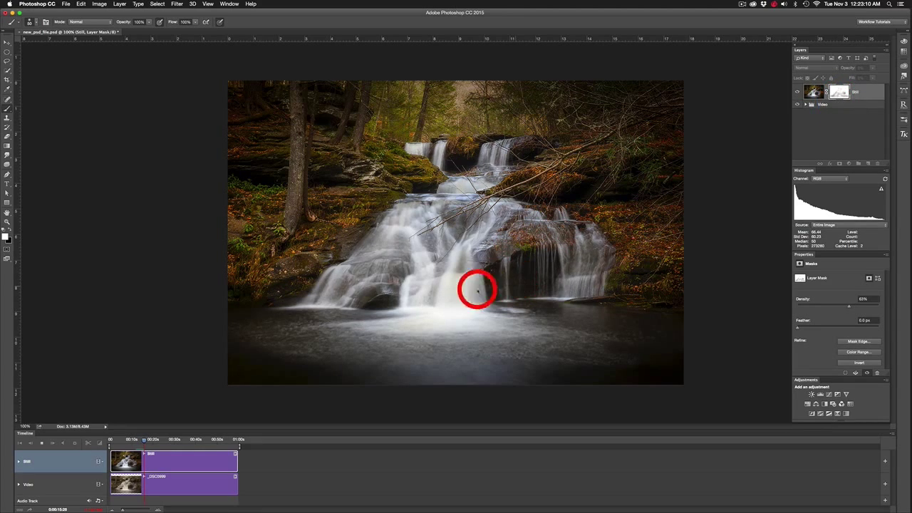
key(space)
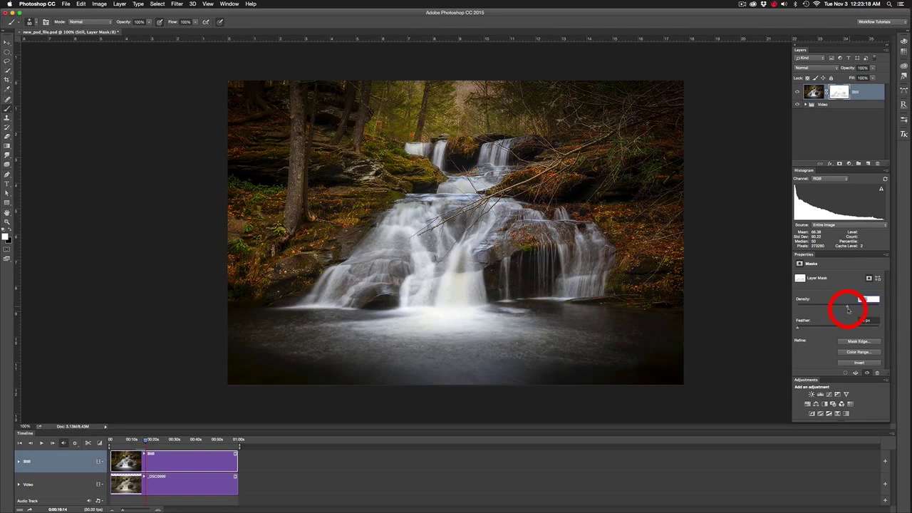
- Set the Still mask's density to 99% and play the timeline to preview the moving water
click(838, 92)
drag(878, 308, 878, 308)
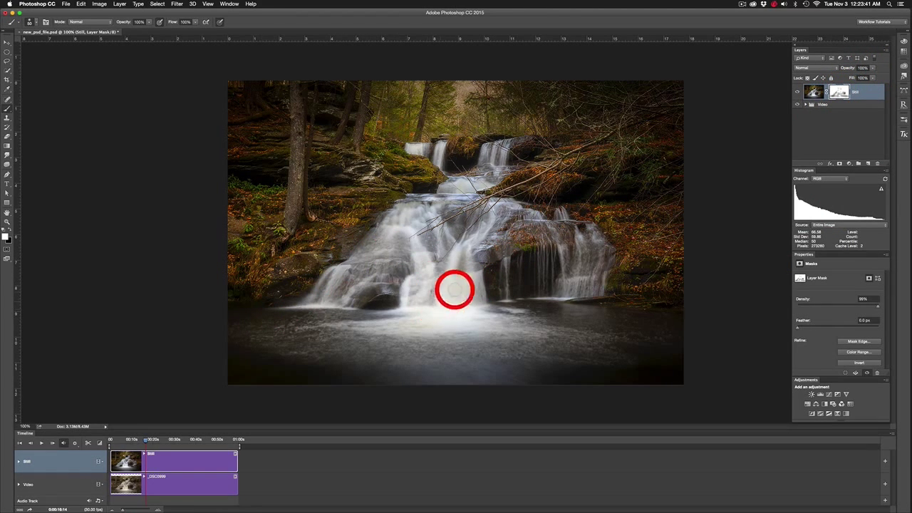
click(838, 91)
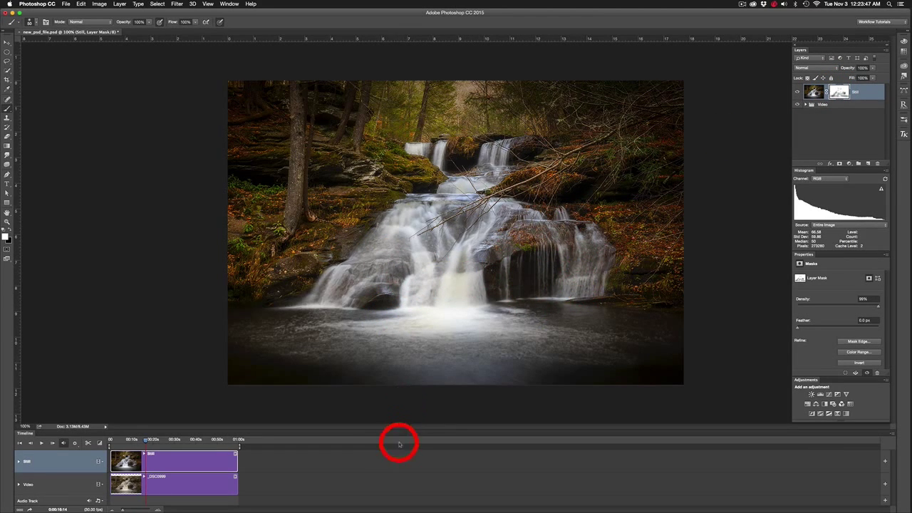
key(space)
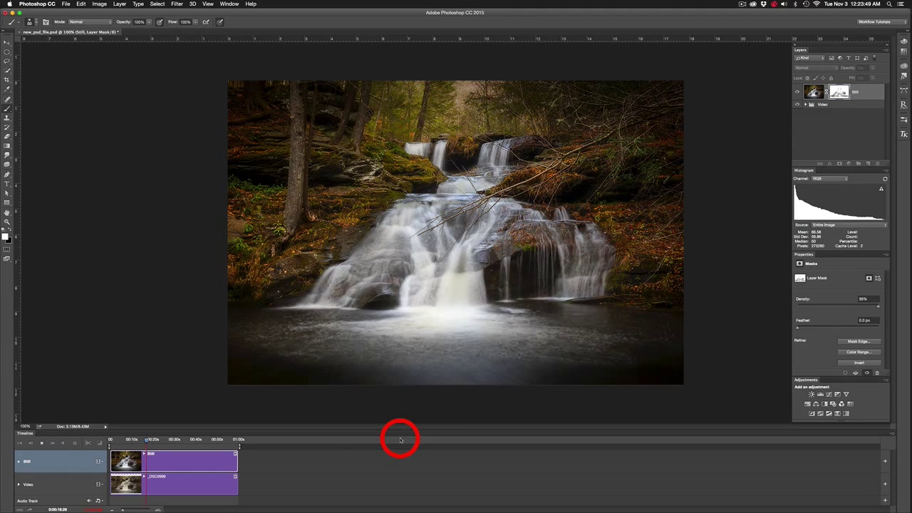
key(space)
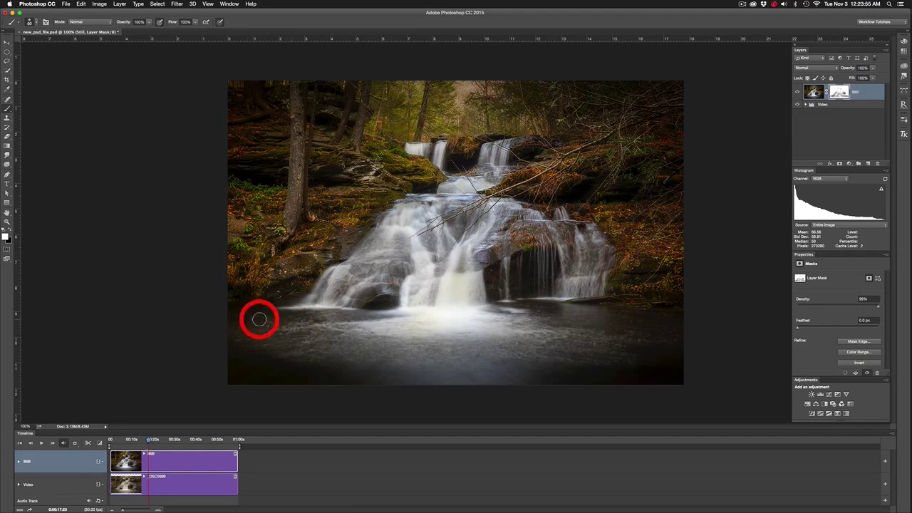
key(space)
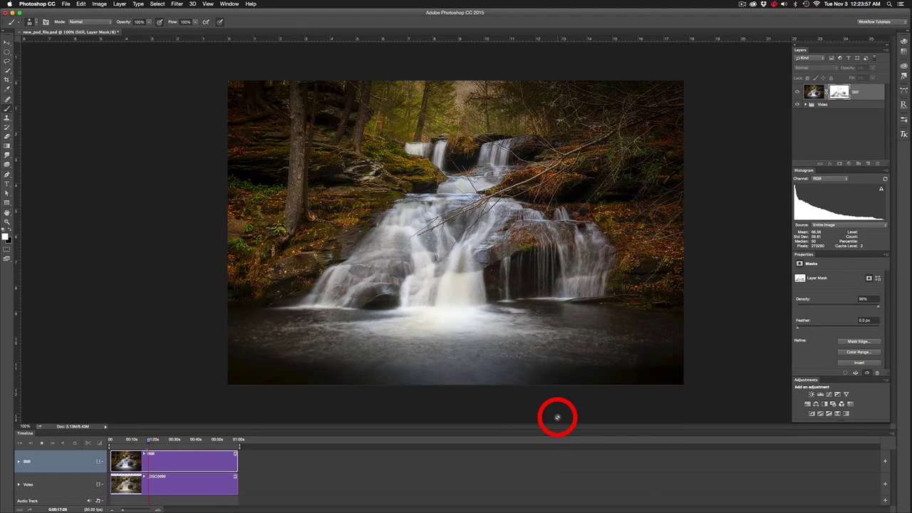
- Target the Still layer's image, draw an elliptical selection spanning the whole canvas, and invert the selection to cover the corners
double_click(859, 92)
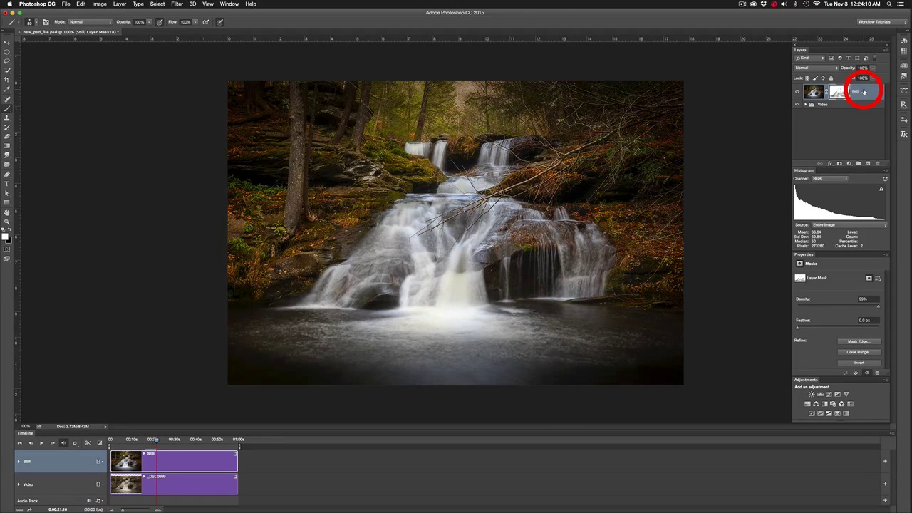
key(Return)
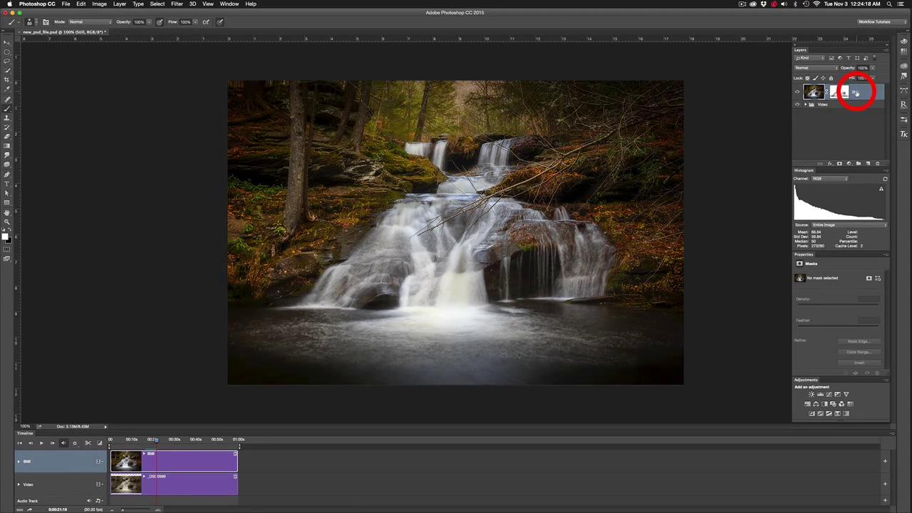
click(7, 51)
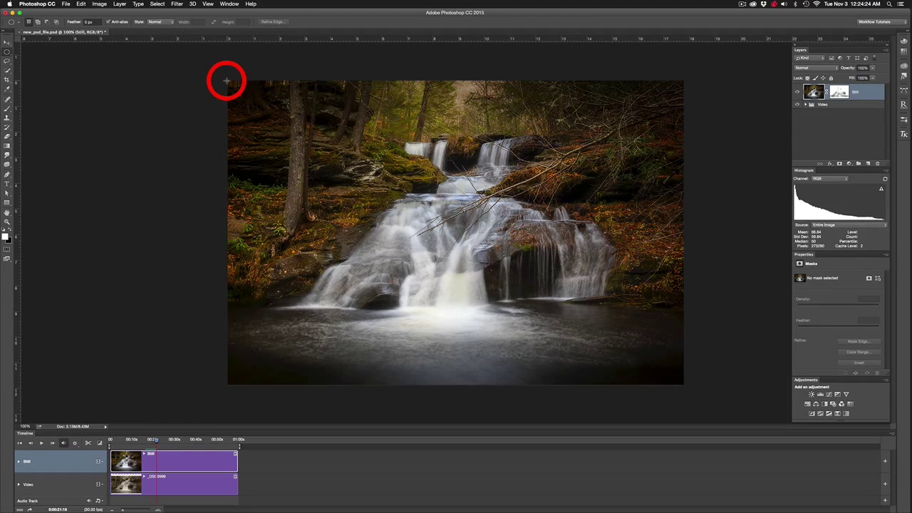
drag(226, 81, 683, 385)
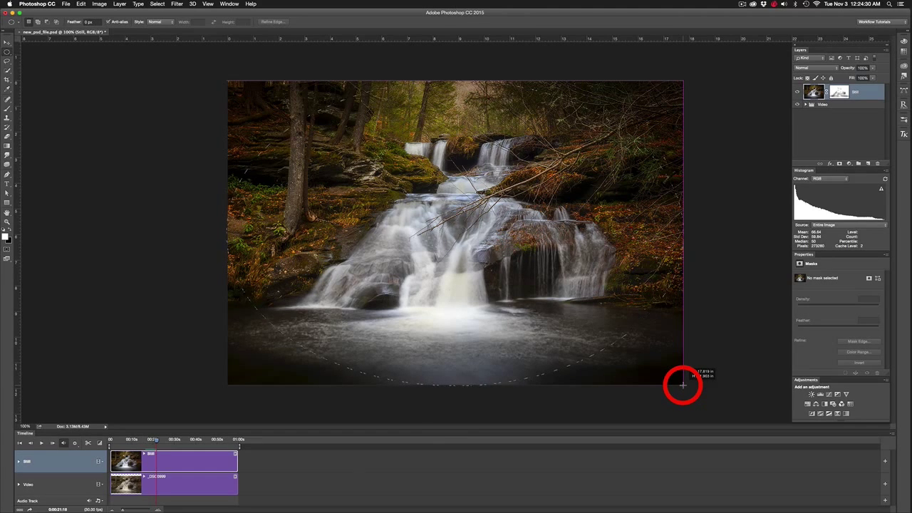
drag(683, 385, 685, 385)
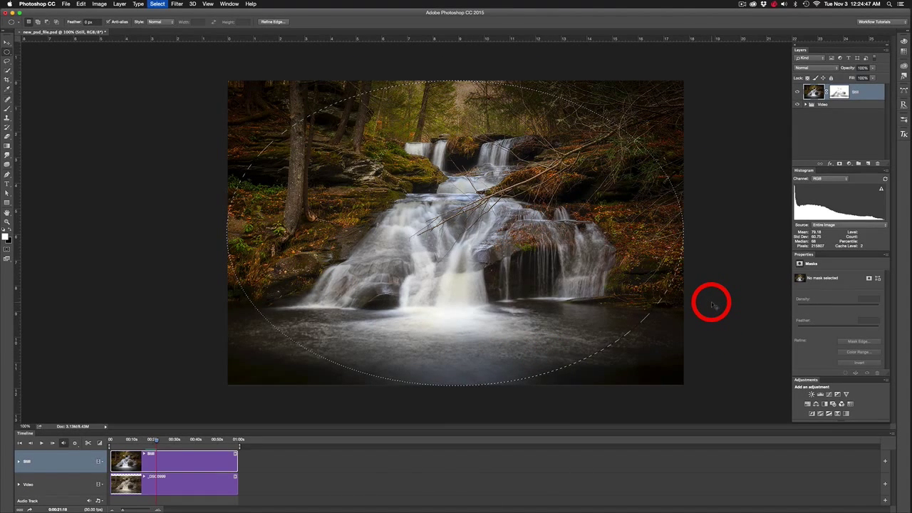
key(shift+super+i)
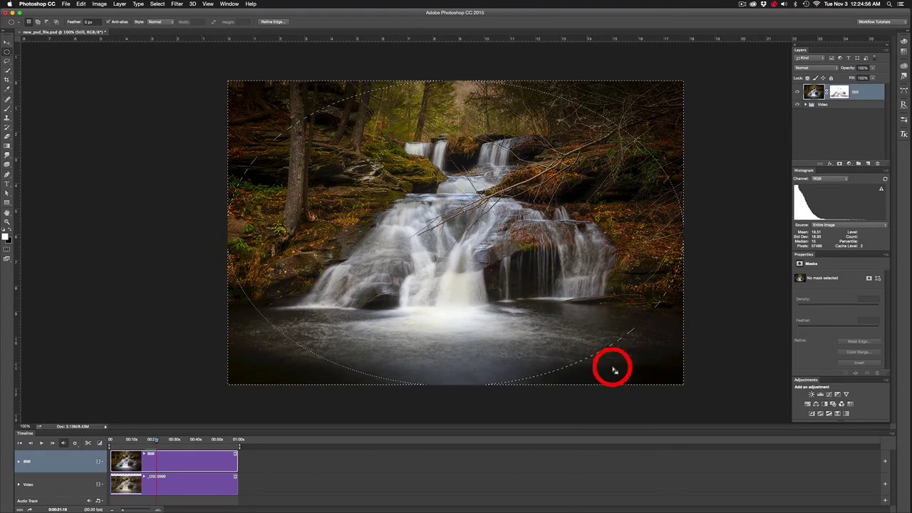
- Add a Levels adjustment from the selection with midtones at 0.68, and feather its mask to 142.3 px for a soft vignette
click(820, 394)
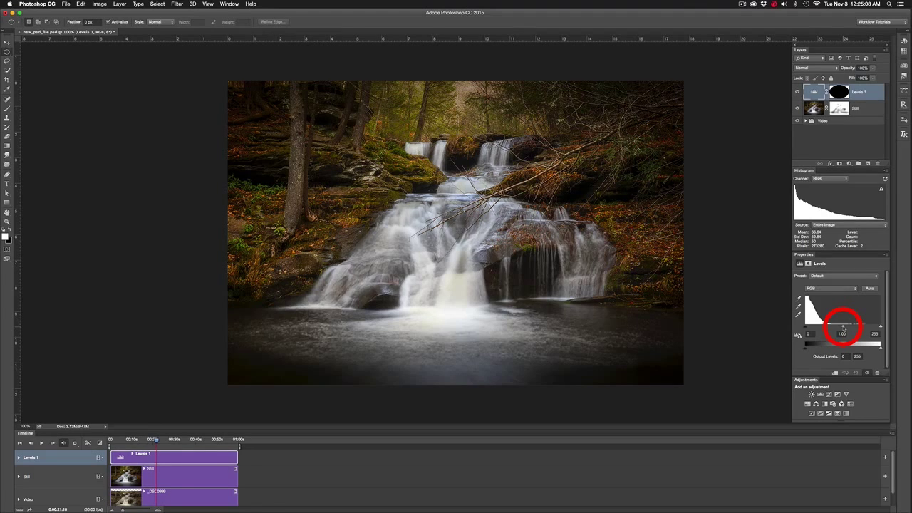
drag(852, 328, 856, 328)
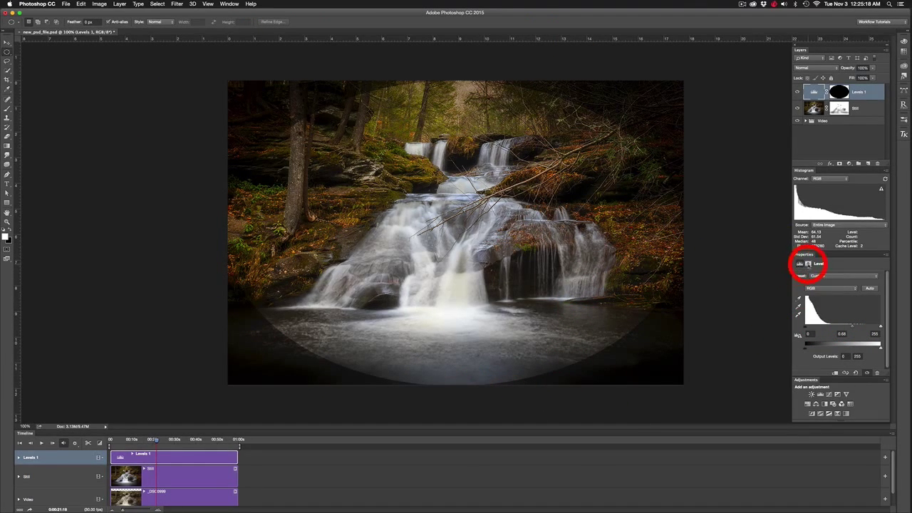
click(809, 264)
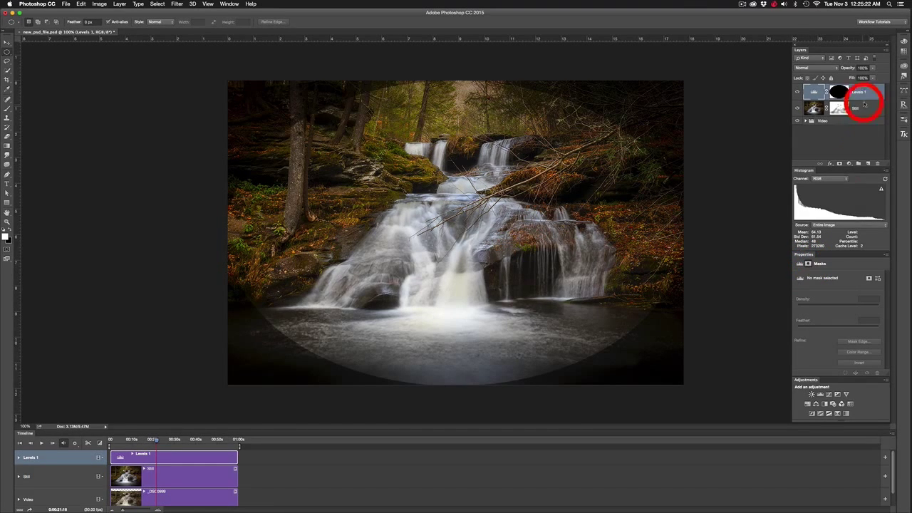
click(839, 92)
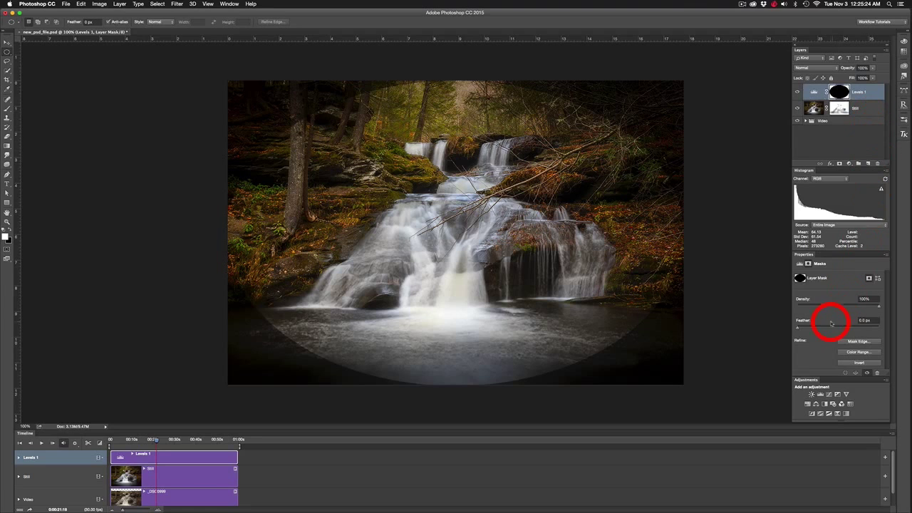
drag(798, 329, 855, 330)
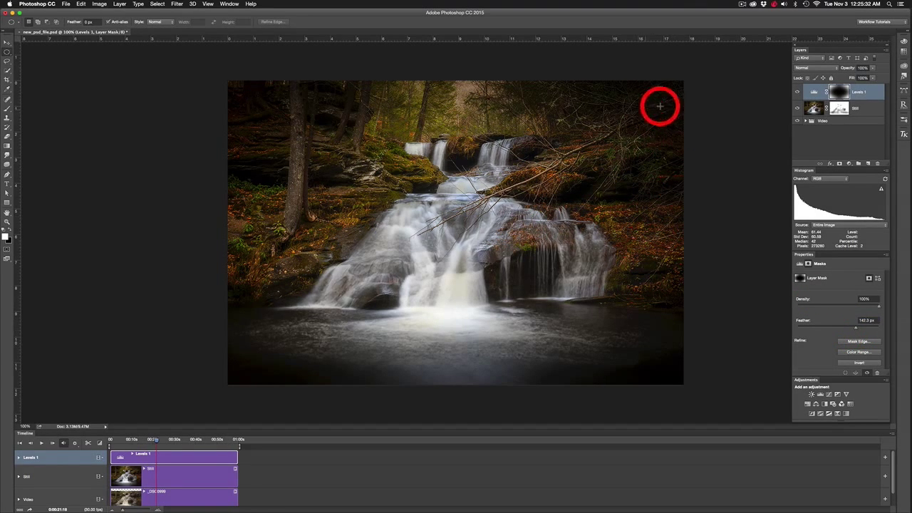
- Lower the opacity of the Levels 1 adjustment layer to soften the vignette
click(876, 92)
click(873, 69)
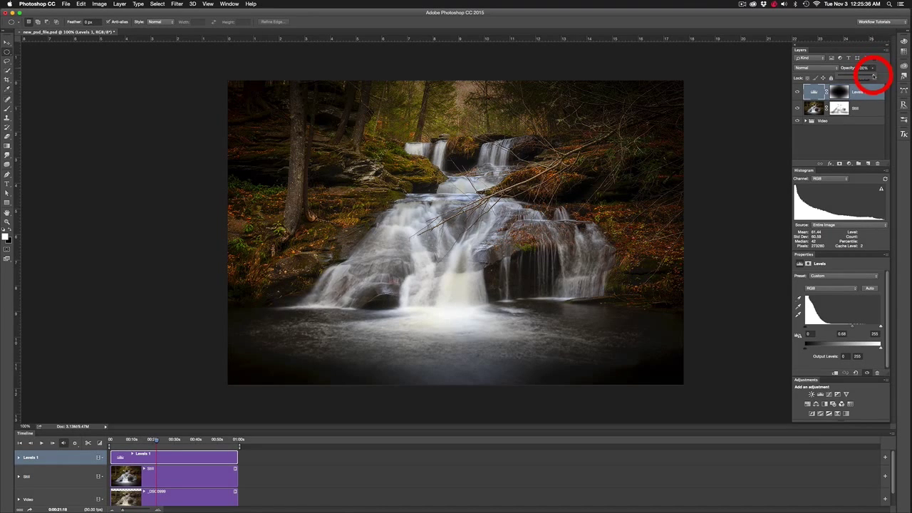
drag(874, 76, 864, 76)
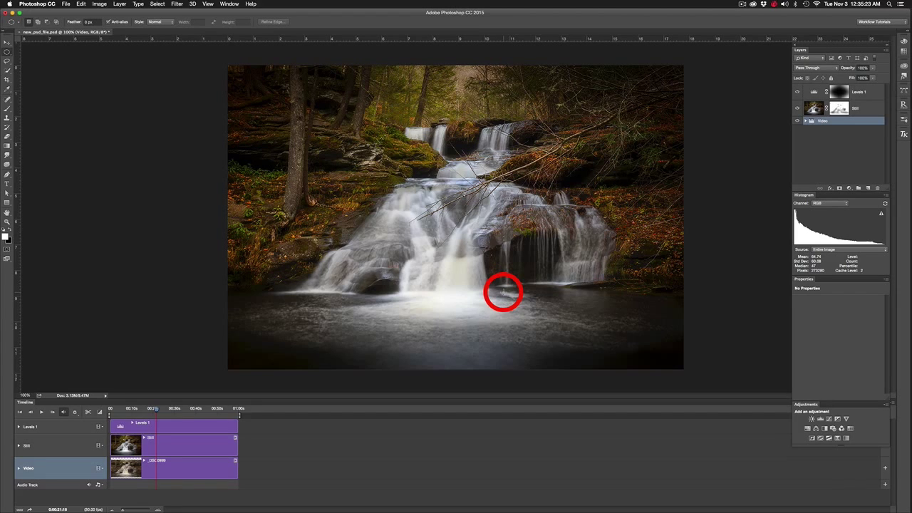
- Expand the Video group and add a default Black & White adjustment clipped to the _DSC0999 video layer
click(806, 121)
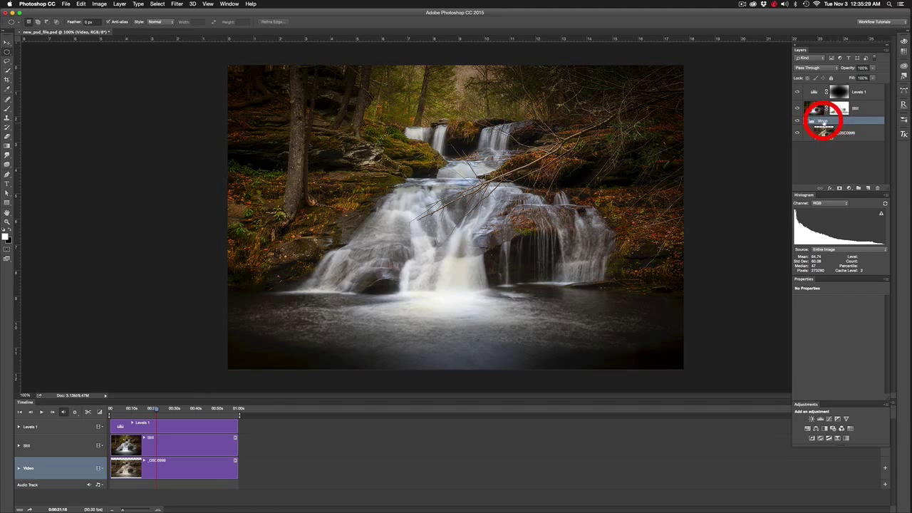
click(859, 138)
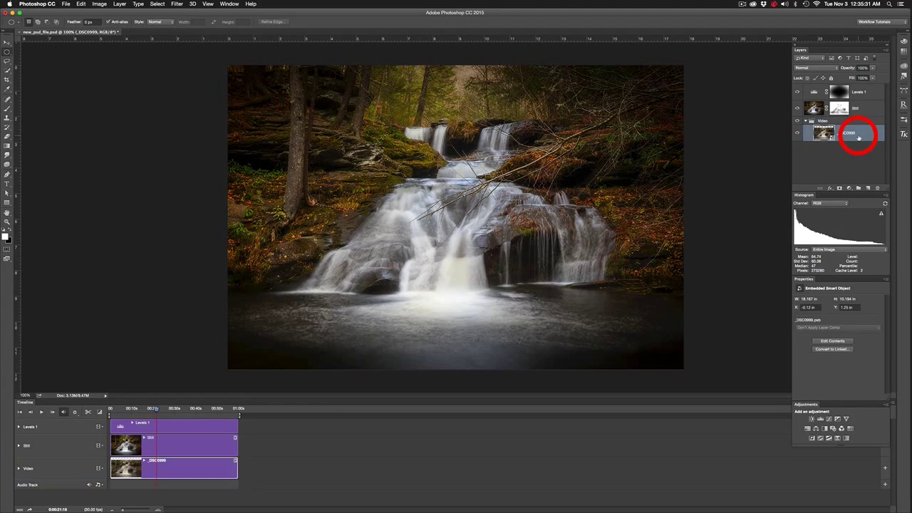
click(825, 428)
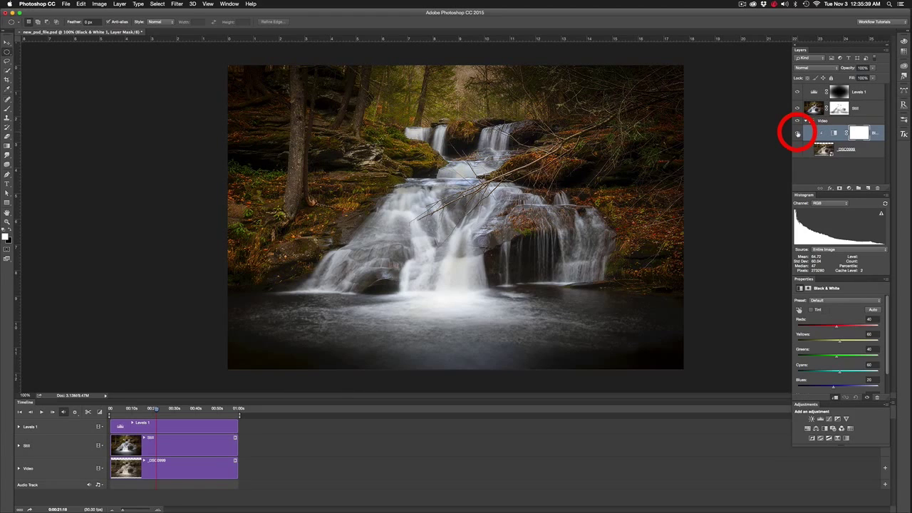
- Toggle the Black & White adjustment's visibility several times to compare the color of the water
click(798, 133)
click(797, 133)
click(797, 133)
click(797, 133)
click(798, 133)
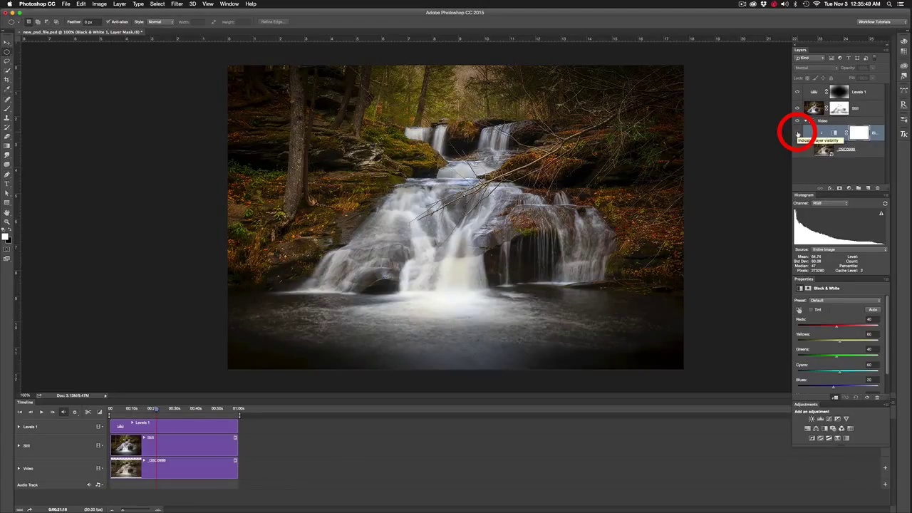